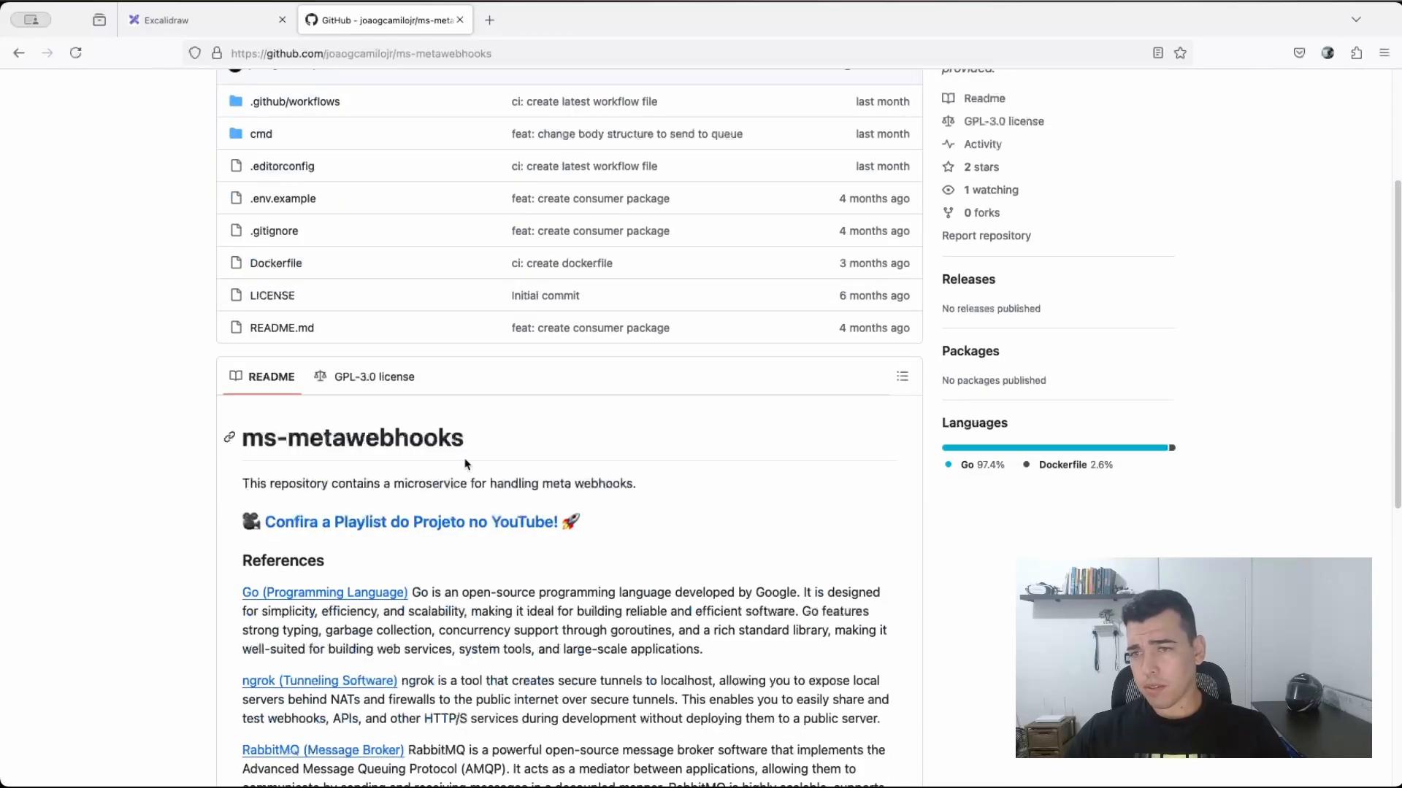
# Review the ms-metawebhooks repository page on GitHub and switch to the Excalidraw diagram
pyautogui.scroll(4, 552, 500)
pyautogui.scroll(2, 553, 500)
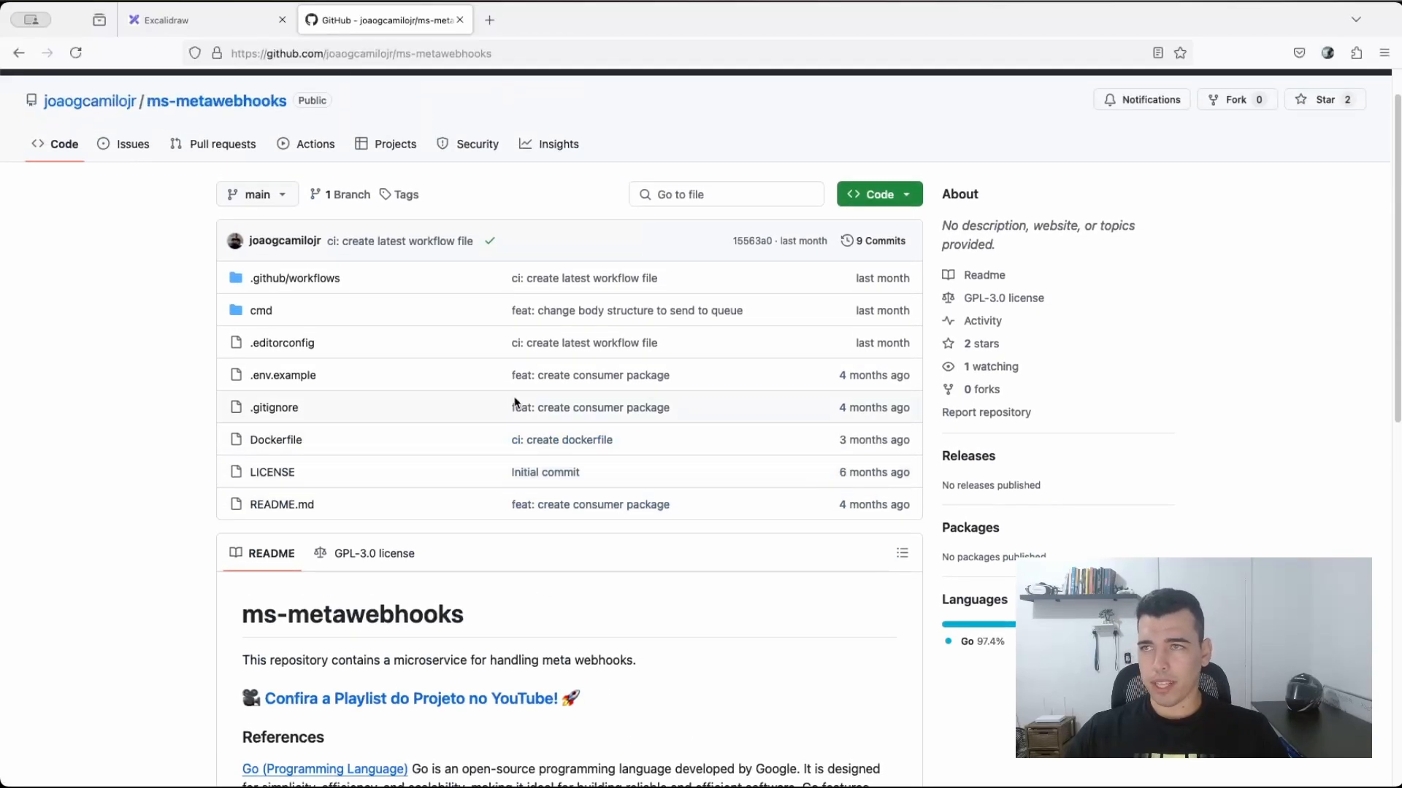
pyautogui.click(222, 23)
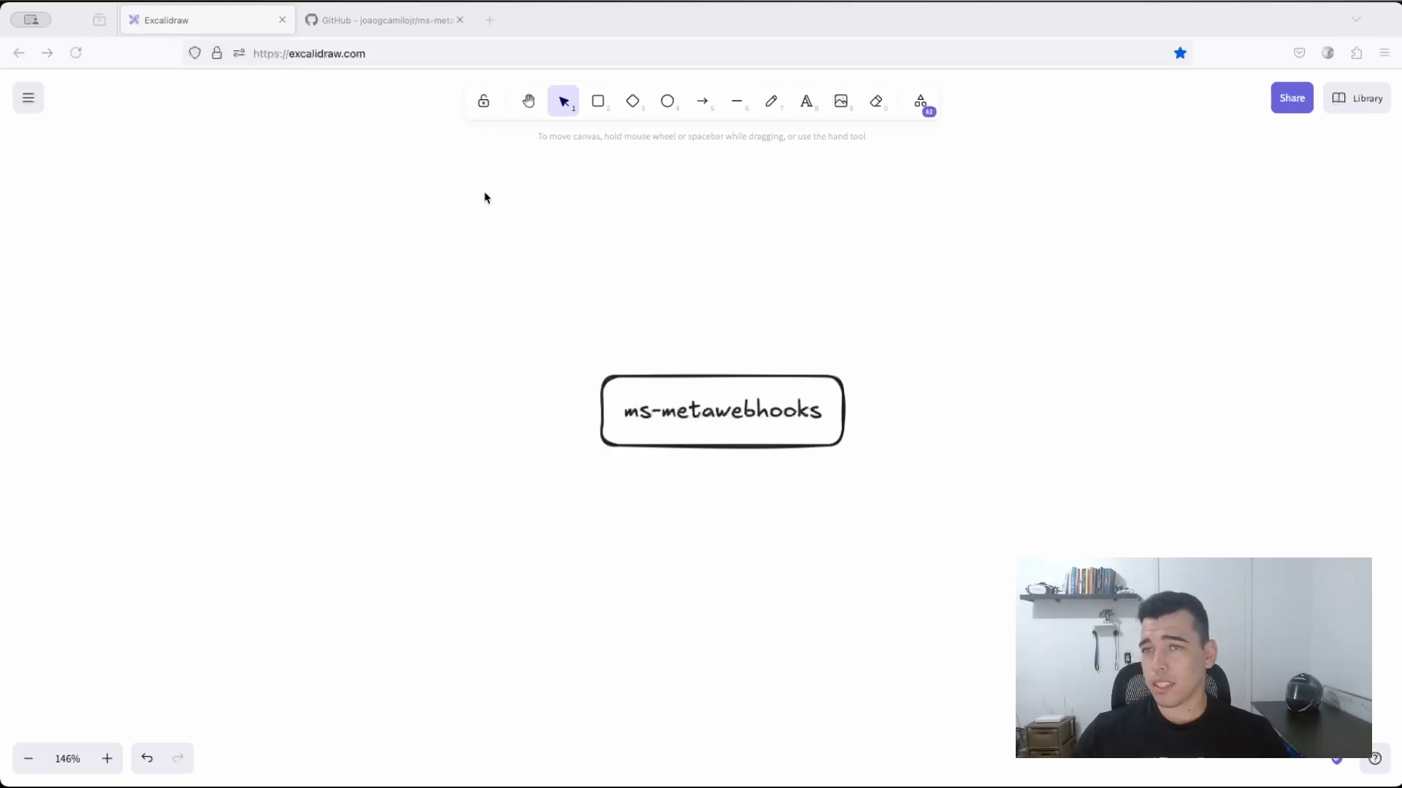
pyautogui.scroll(-1, 859, 518)
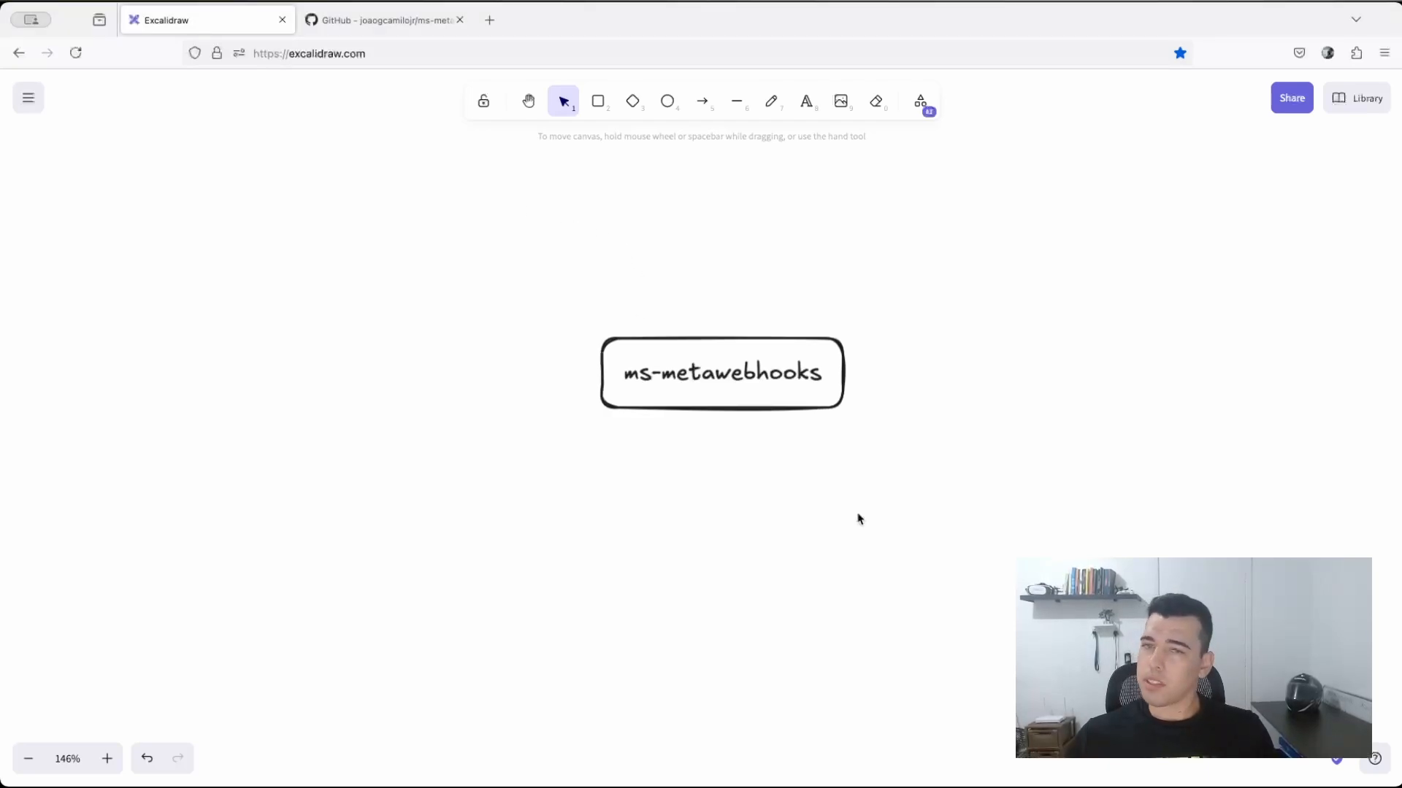
pyautogui.click(776, 373)
pyautogui.click(357, 19)
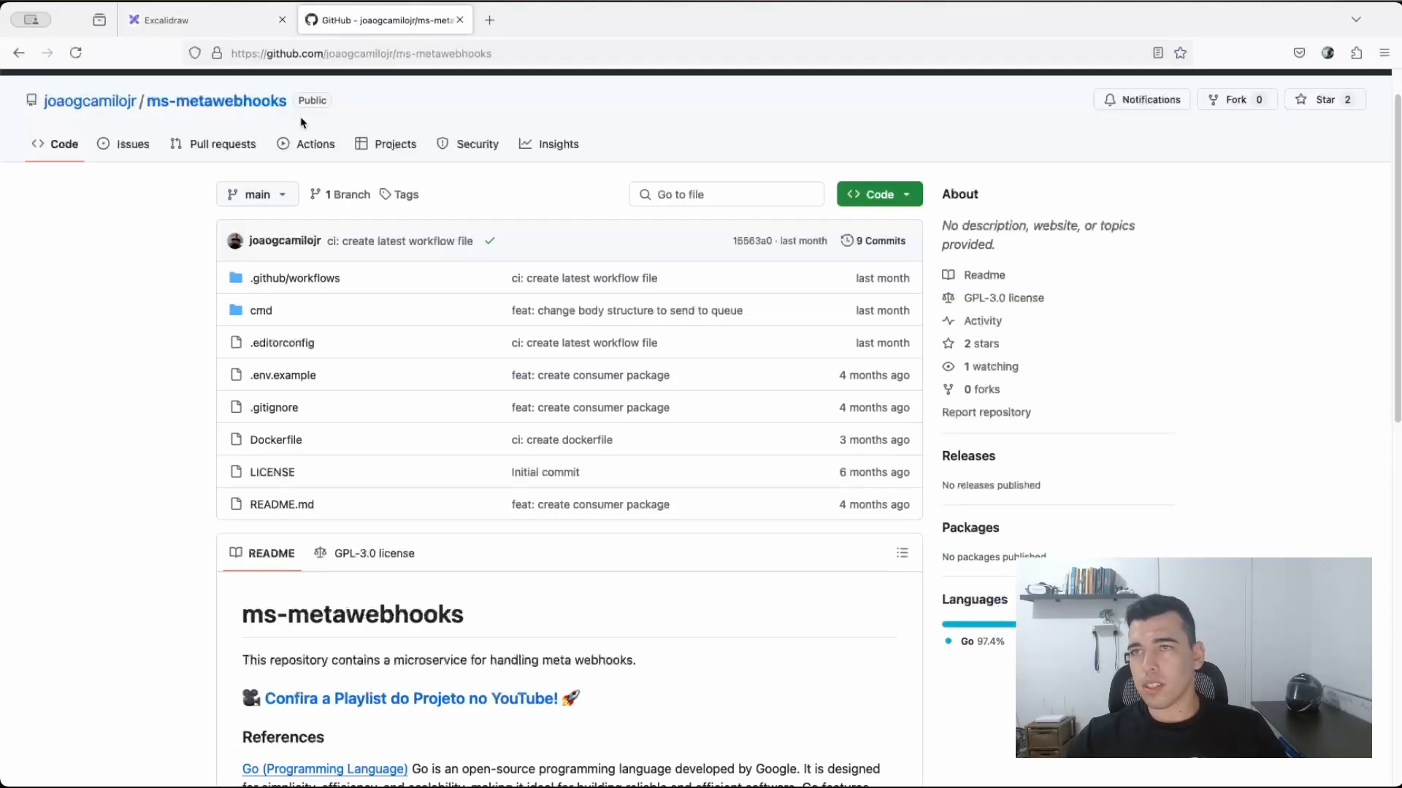
pyautogui.click(166, 19)
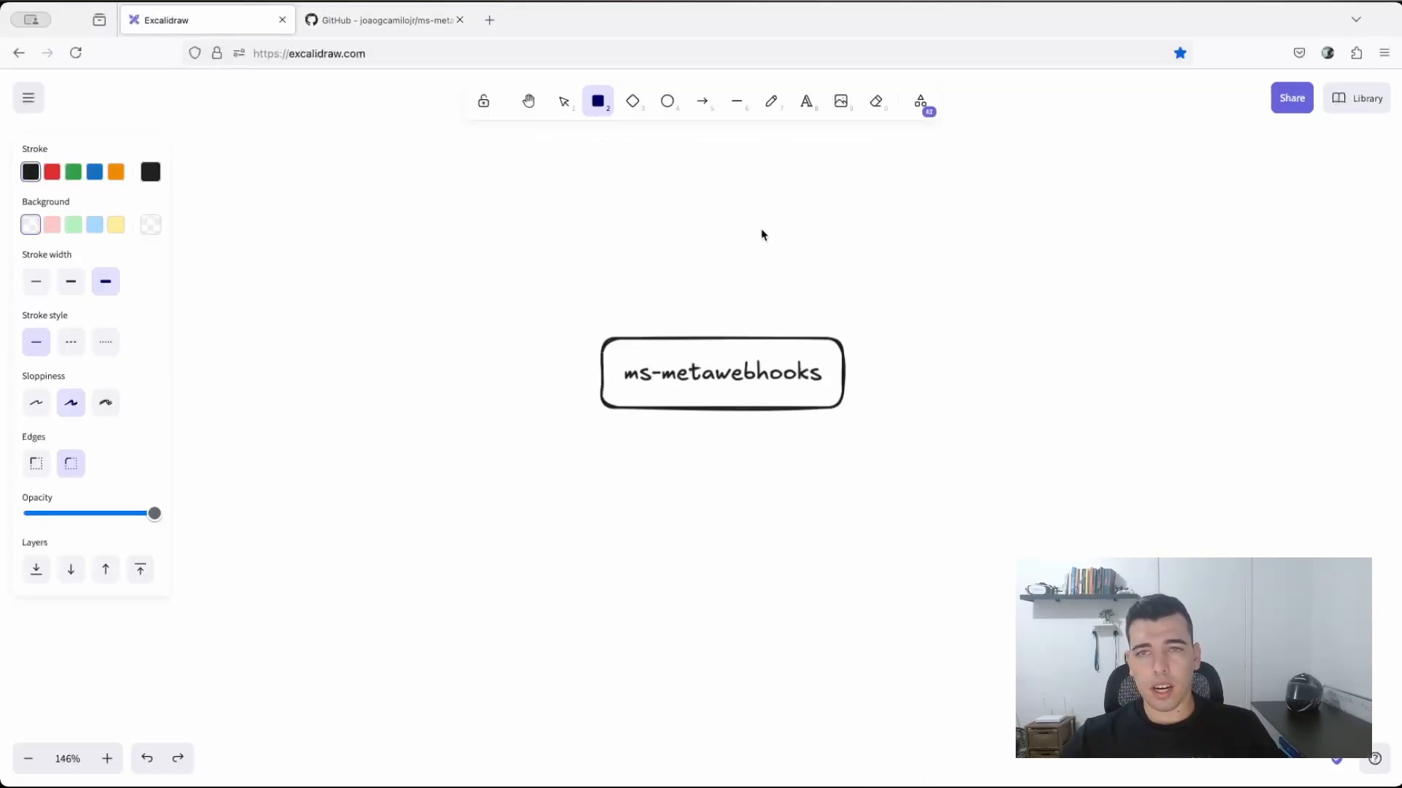
# Draw a small rounded rectangle above the ms-metawebhooks box with thin stroke and the lowest sloppiness, labelled PSQL in small text
pyautogui.moveTo(760, 231); pyautogui.dragTo(839, 270)
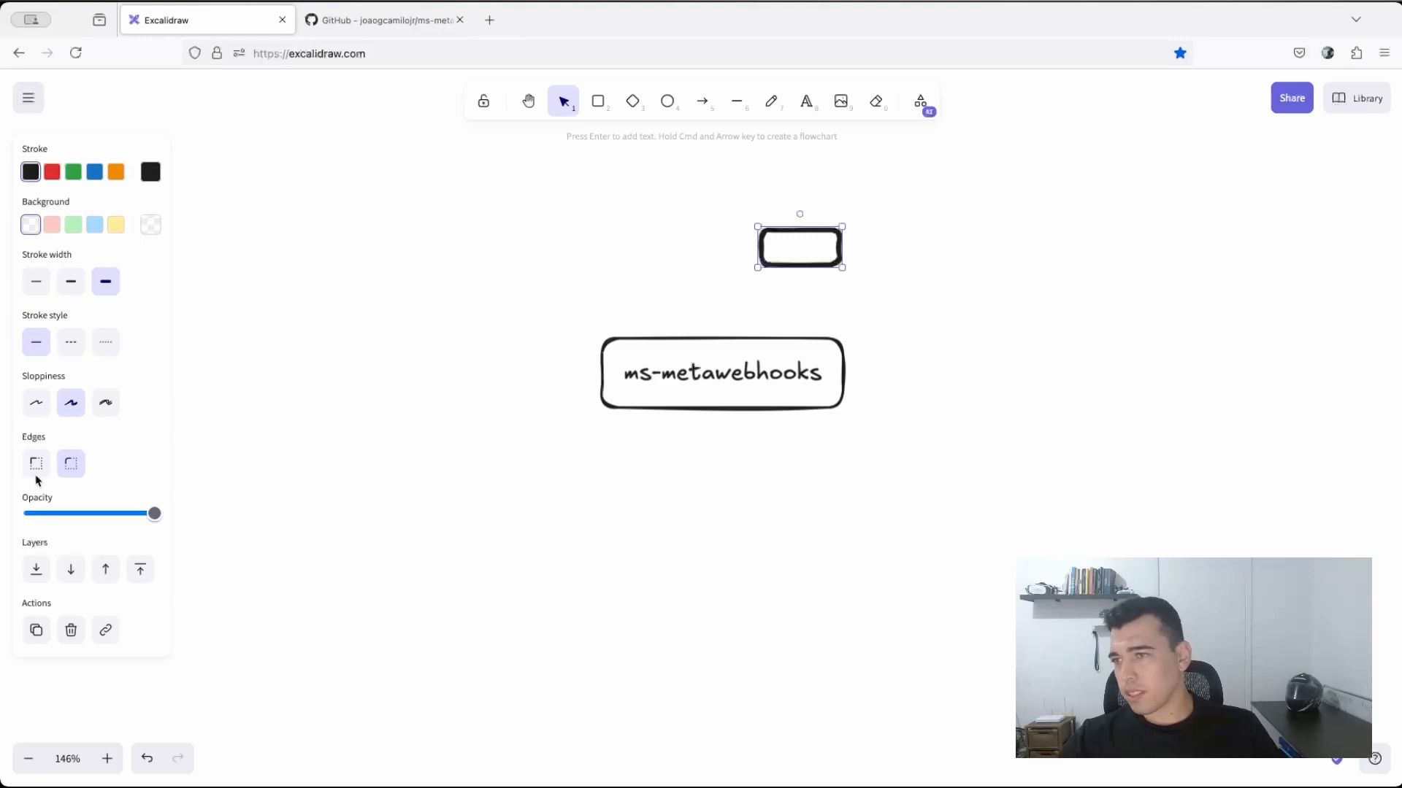
pyautogui.click(38, 403)
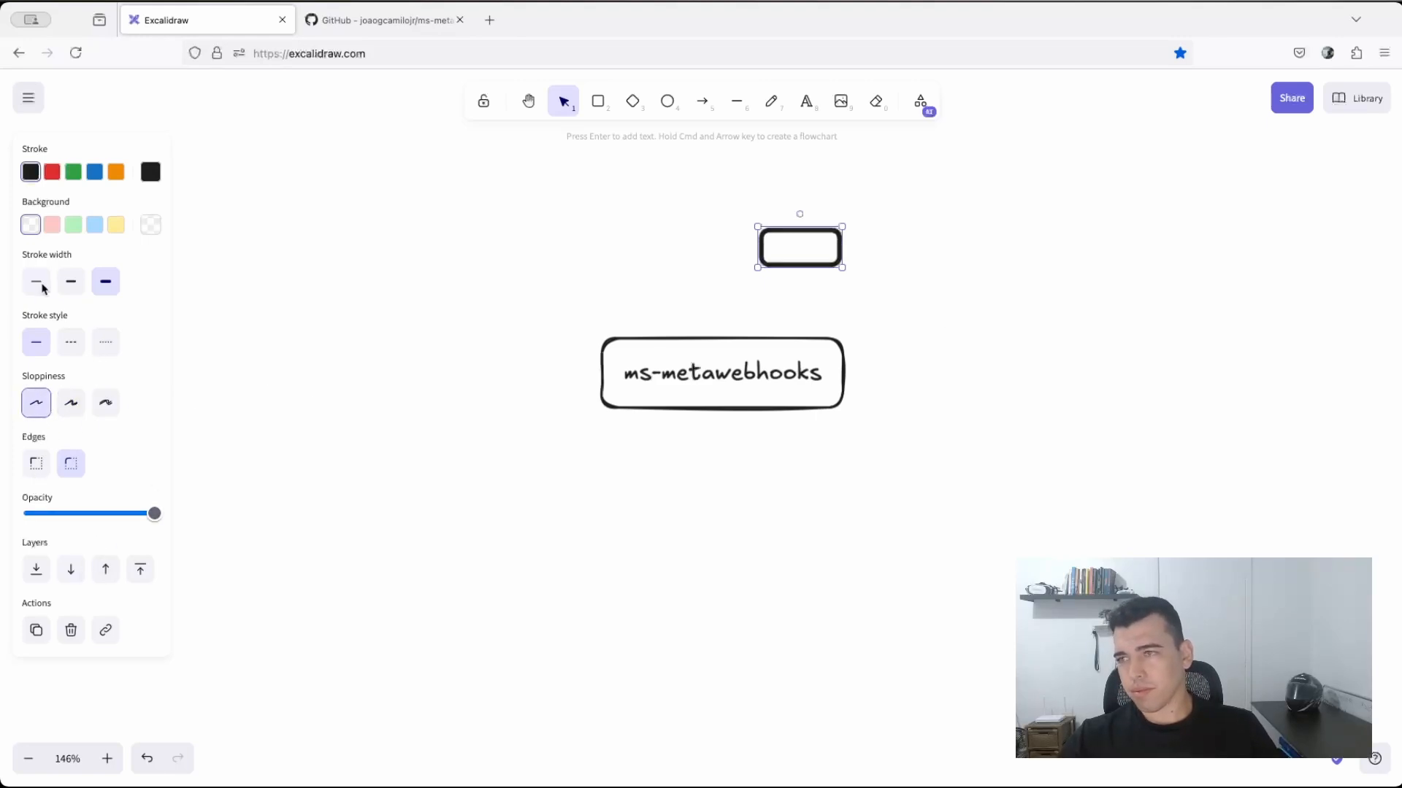
pyautogui.click(36, 282)
pyautogui.doubleClick(795, 248)
pyautogui.write('PSQL')
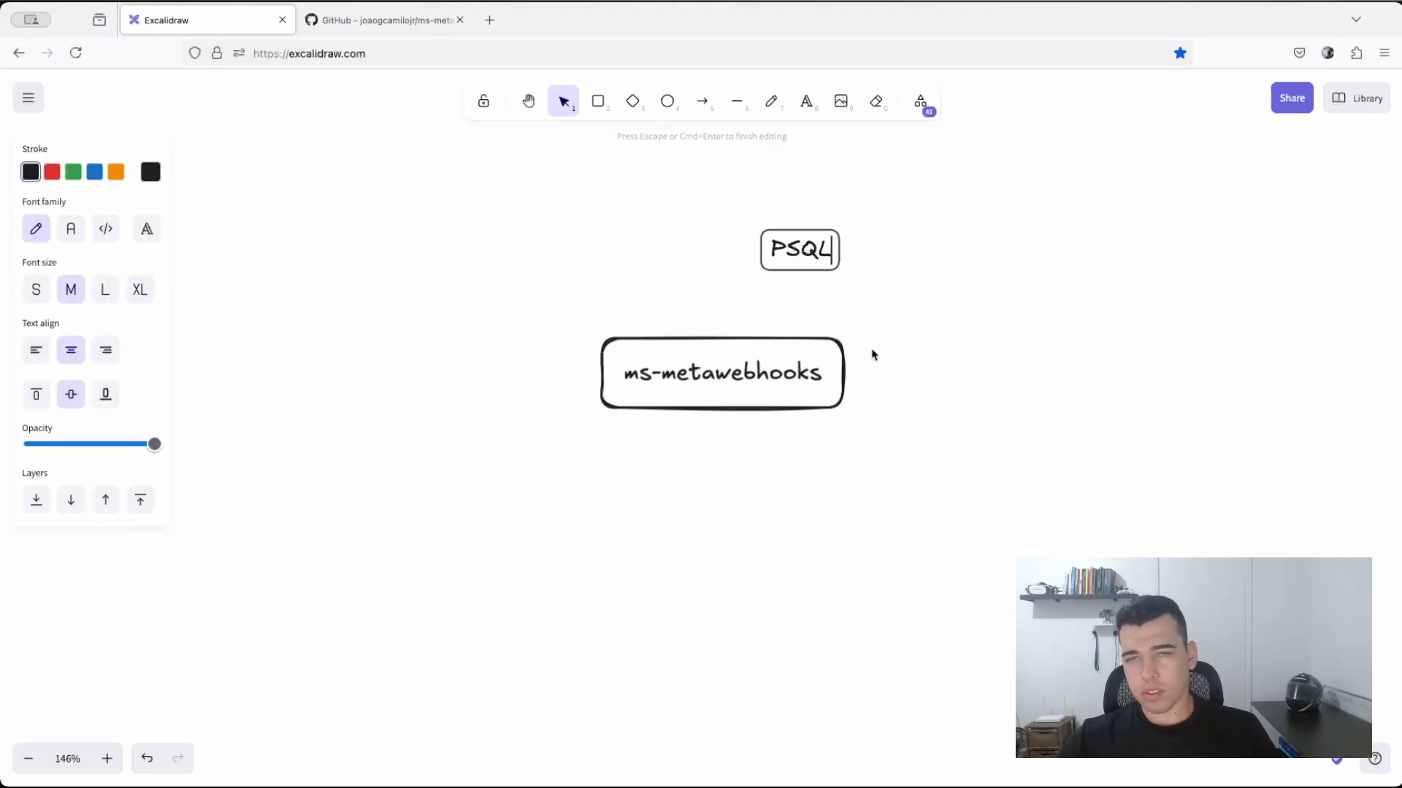
pyautogui.press('Escape')
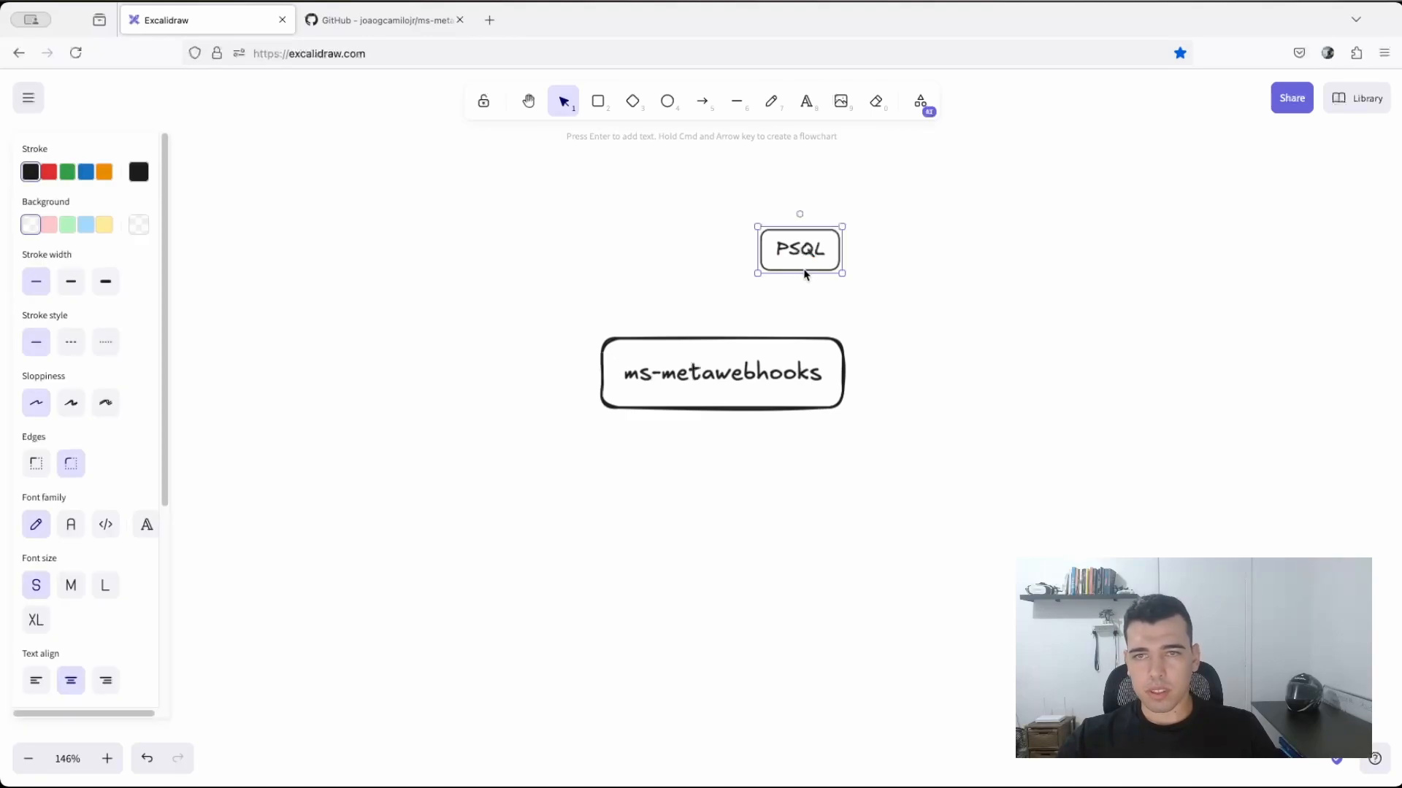
# Flatten the PSQL box slightly and stack one thin rectangle directly above it and one directly below it
pyautogui.moveTo(800, 252); pyautogui.dragTo(842, 258)
pyautogui.click(597, 100)
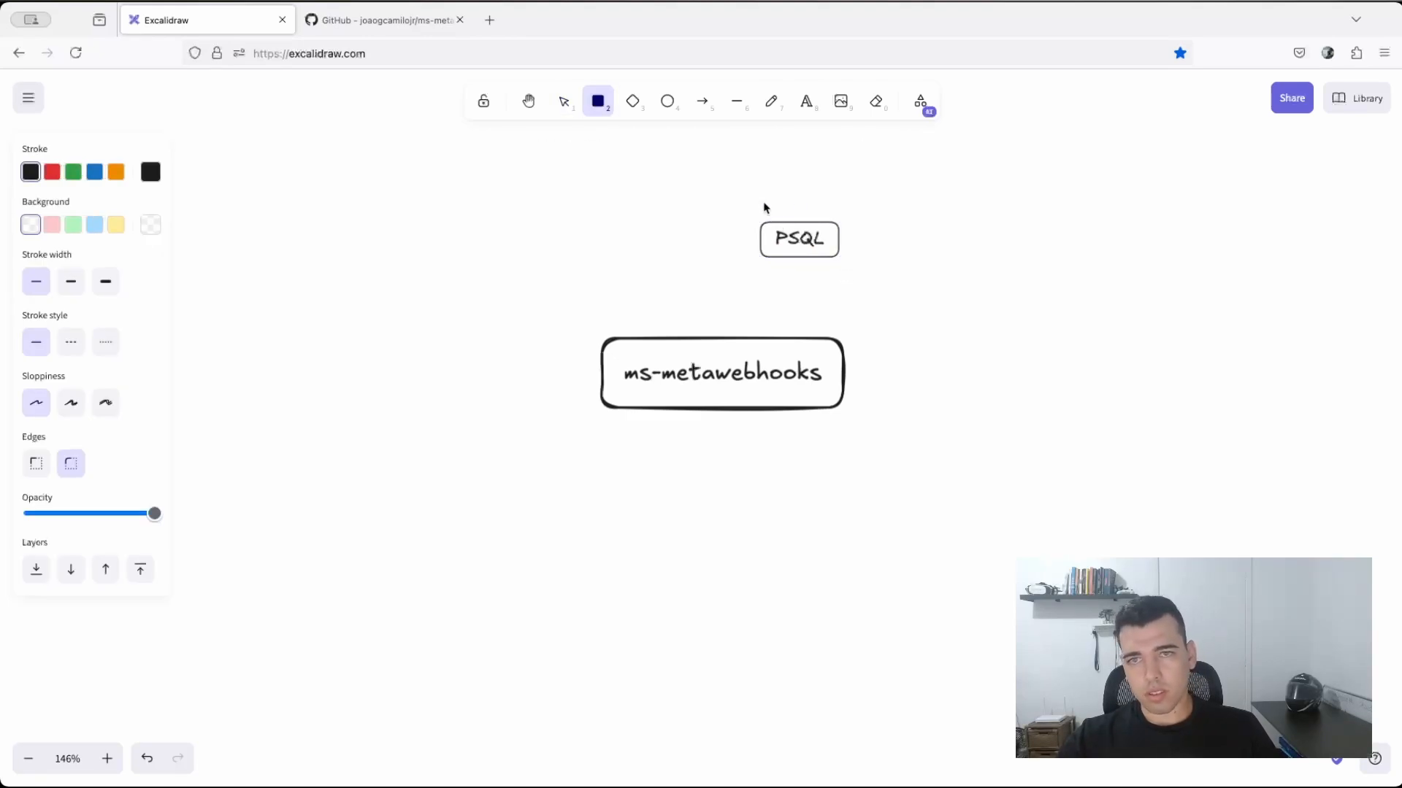
pyautogui.moveTo(762, 205); pyautogui.dragTo(838, 222)
pyautogui.press('r')
pyautogui.moveTo(760, 256); pyautogui.dragTo(839, 276)
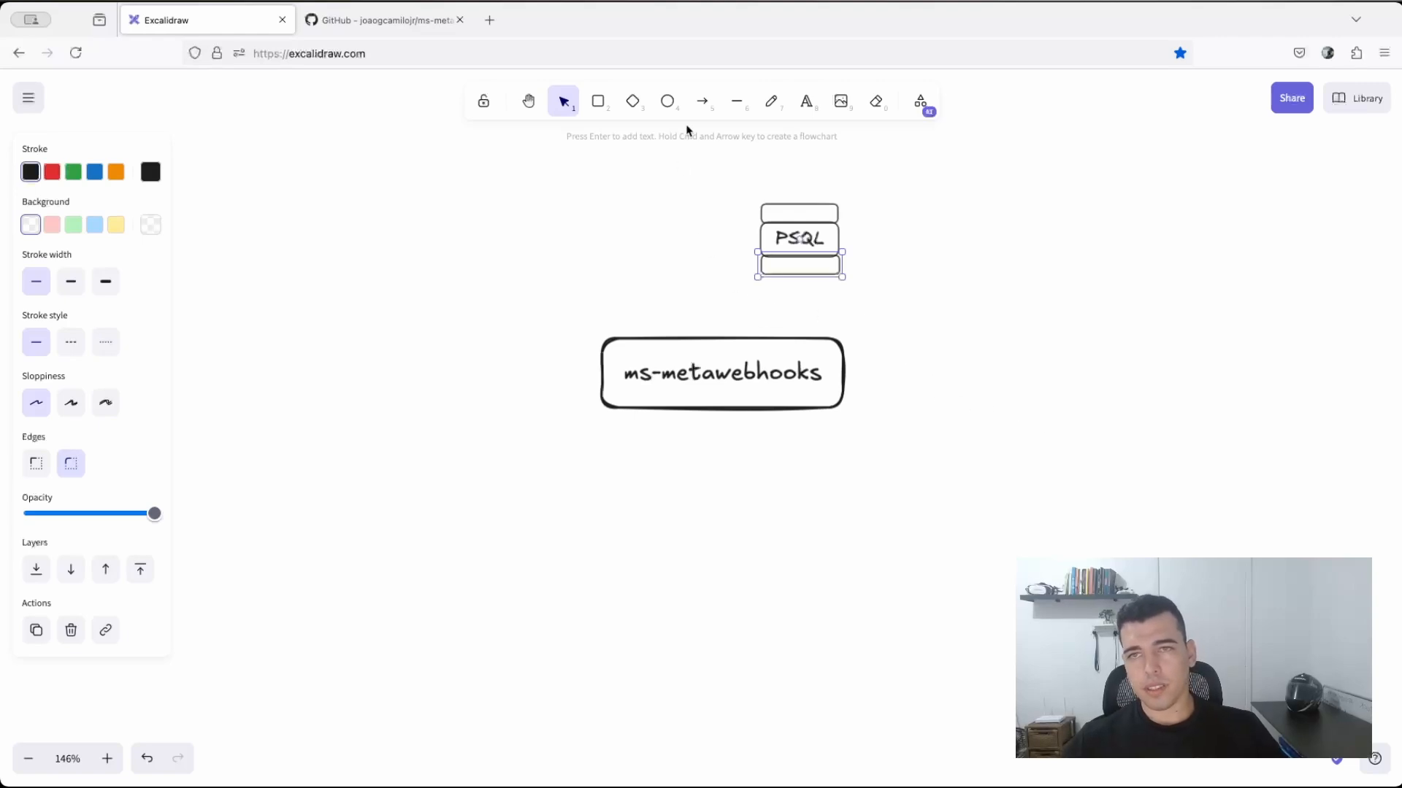
# Draw an arrow from the top edge of the ms-metawebhooks box to the bottom of the PSQL stack
pyautogui.click(702, 102)
pyautogui.moveTo(754, 338); pyautogui.dragTo(778, 277)
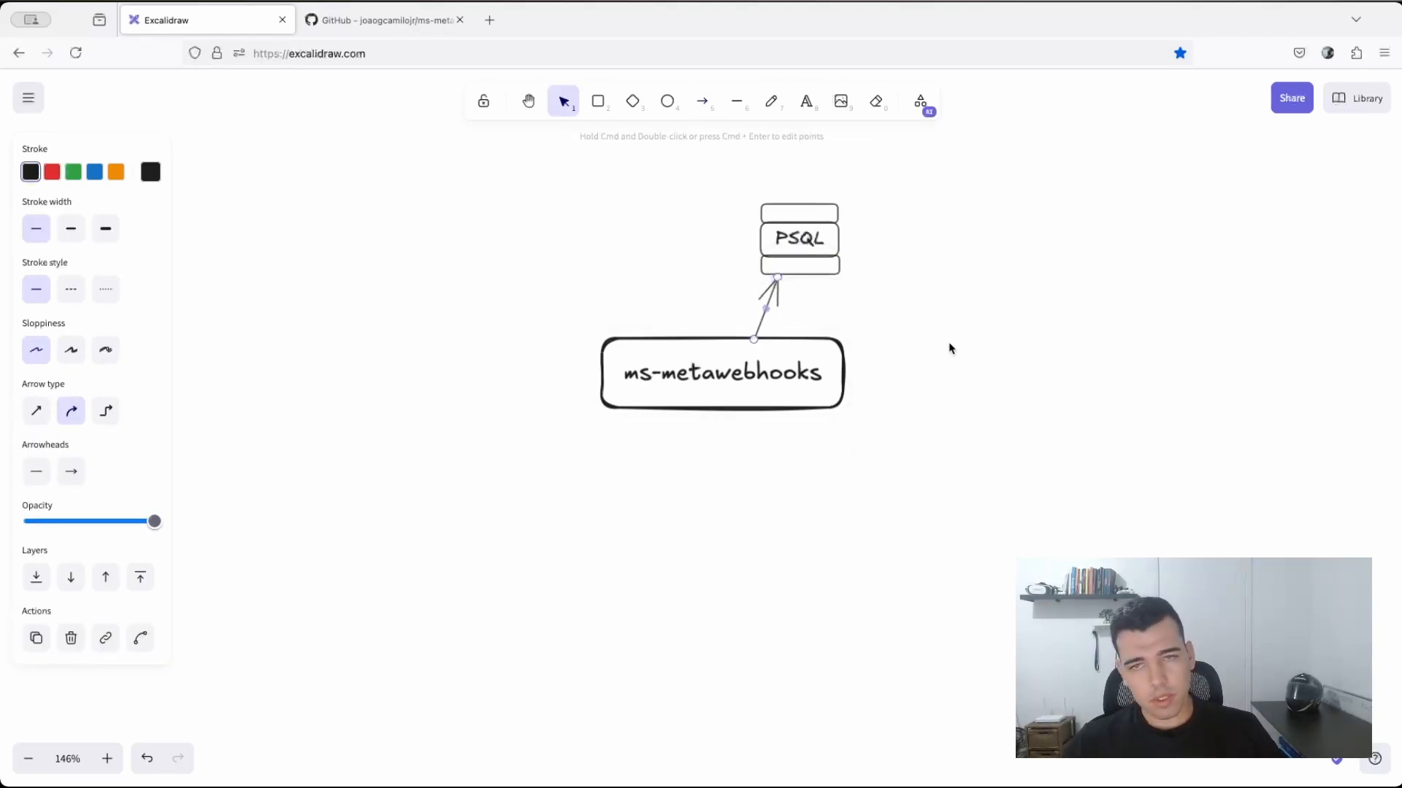
pyautogui.click(869, 325)
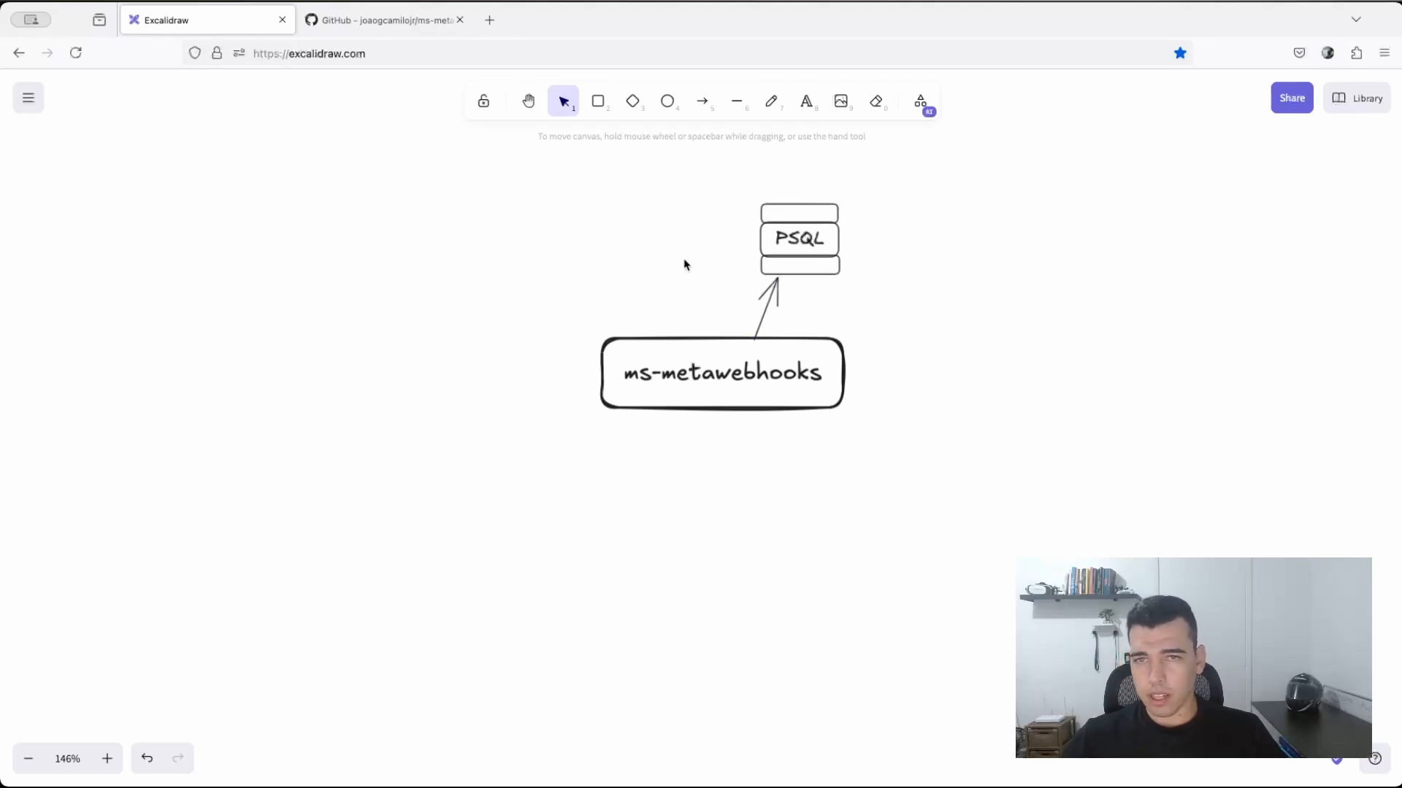
# Draw an ellipse to the right of the ms-metawebhooks box and label it Queue
pyautogui.press('r')
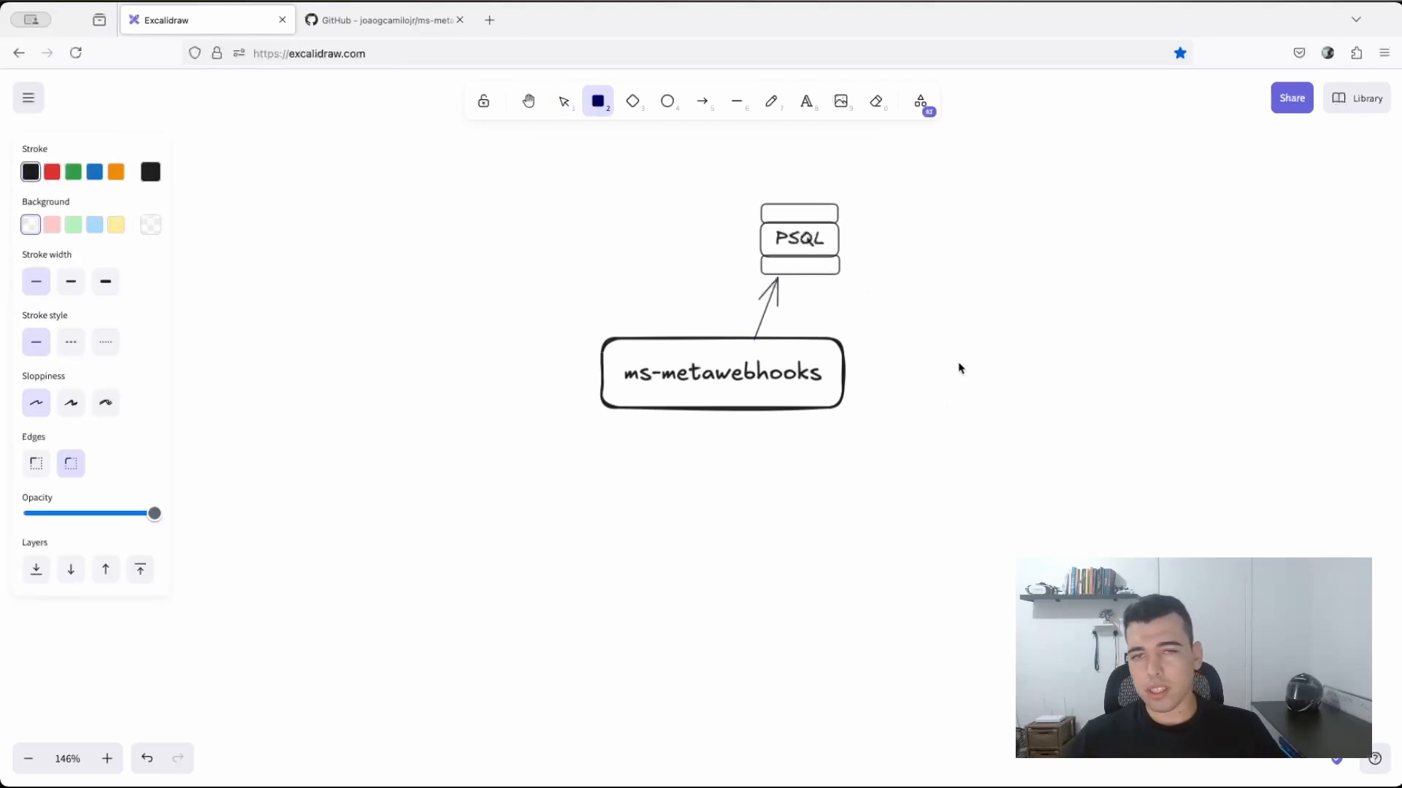
pyautogui.click(669, 104)
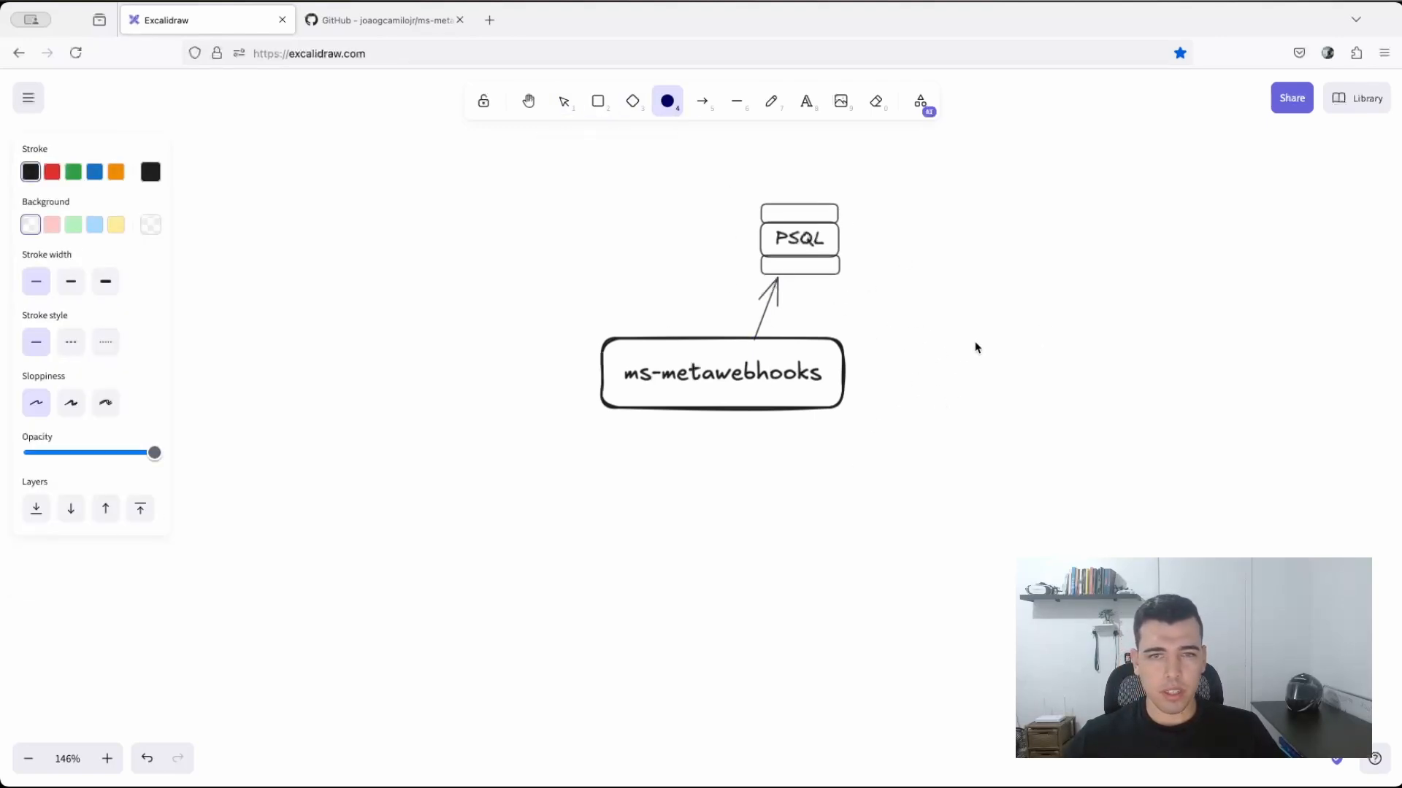
pyautogui.moveTo(966, 343); pyautogui.dragTo(1078, 400)
pyautogui.click(1004, 374)
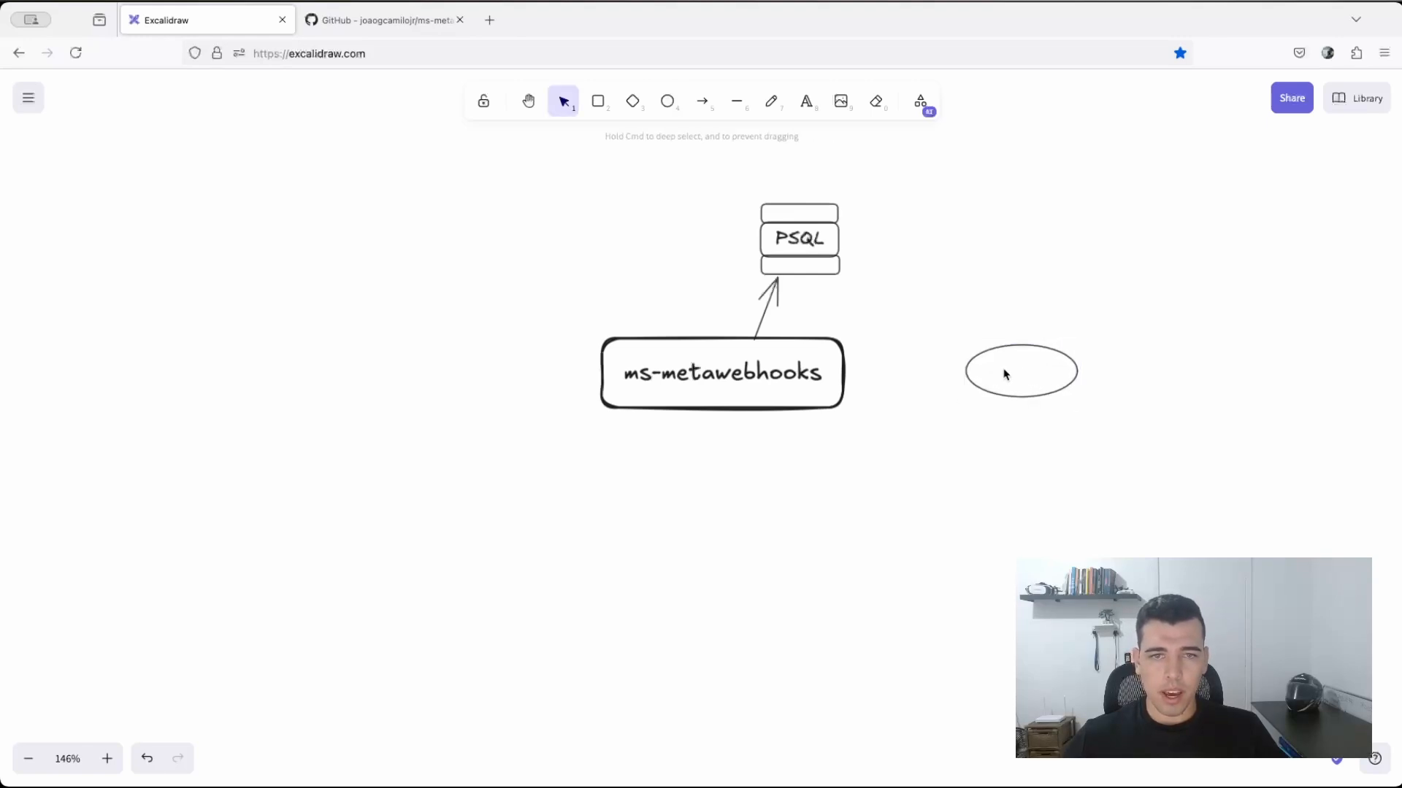
pyautogui.doubleClick(1005, 374)
pyautogui.write('Queue')
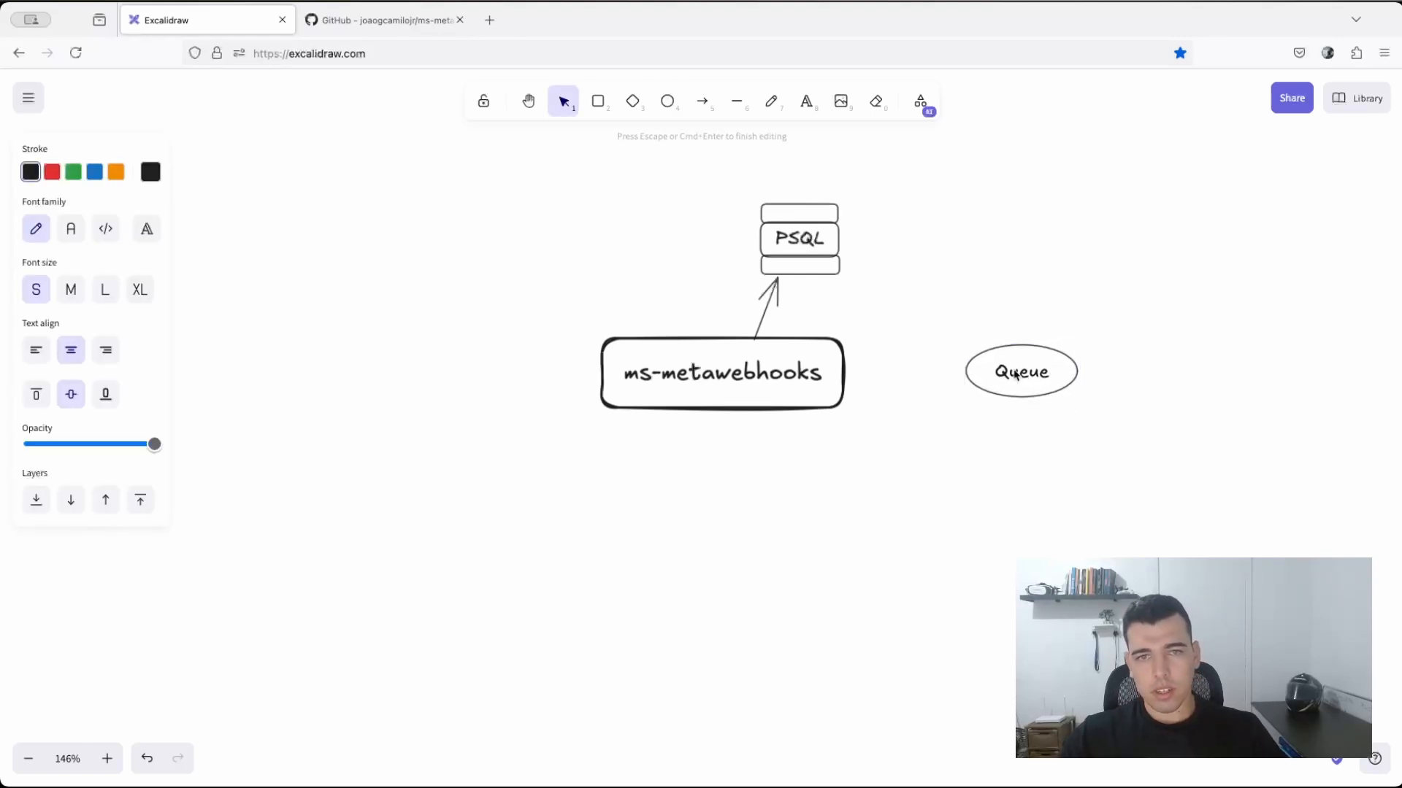
pyautogui.click(997, 446)
# Connect ms-metawebhooks and Queue with two parallel arrows, one pointing in each direction
pyautogui.click(702, 106)
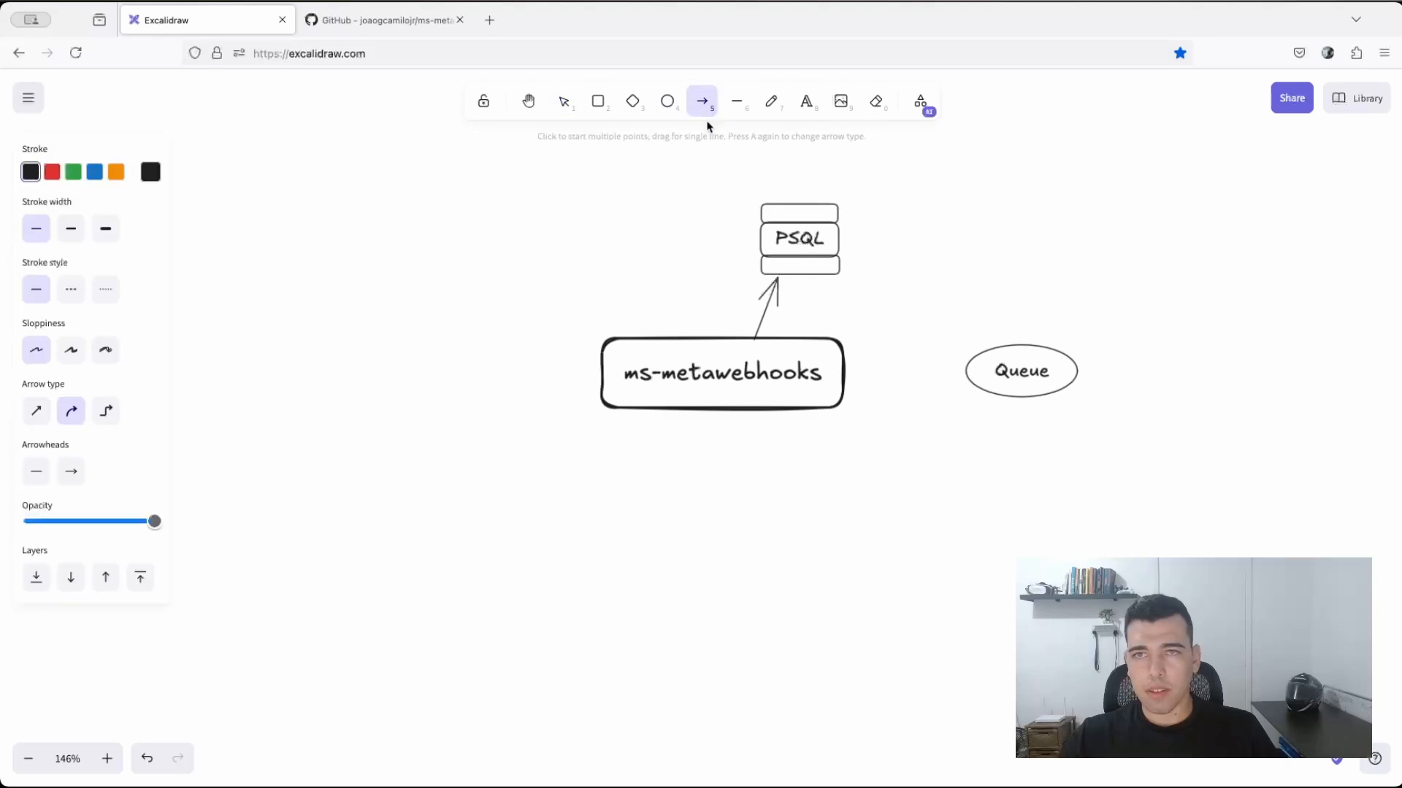
pyautogui.moveTo(845, 368)
pyautogui.mouseDown()
pyautogui.moveTo(962, 370)
pyautogui.moveTo(847, 384)
pyautogui.mouseUp()
pyautogui.click(702, 102)
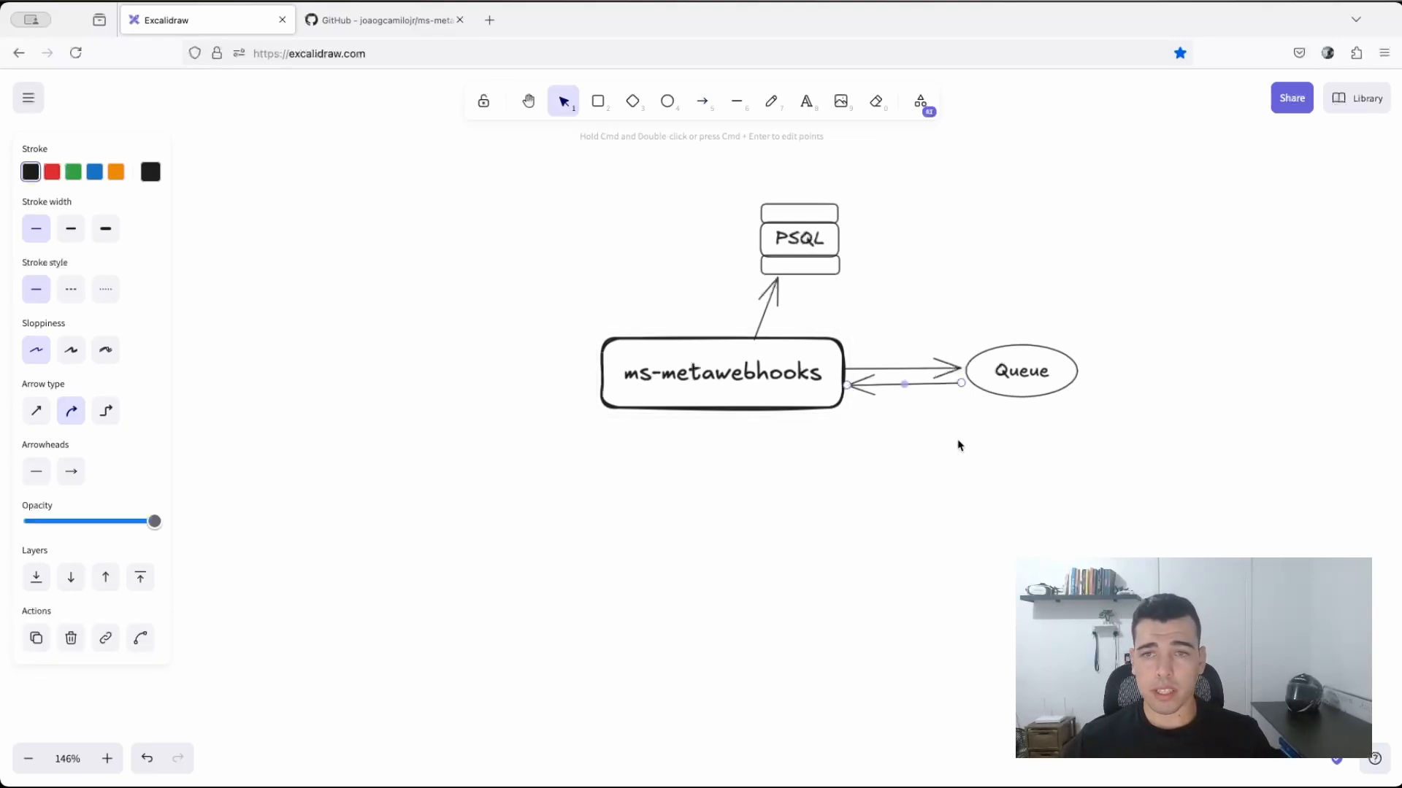
# Draw a wider ellipse below Queue and label it S3 Provider
pyautogui.click(666, 101)
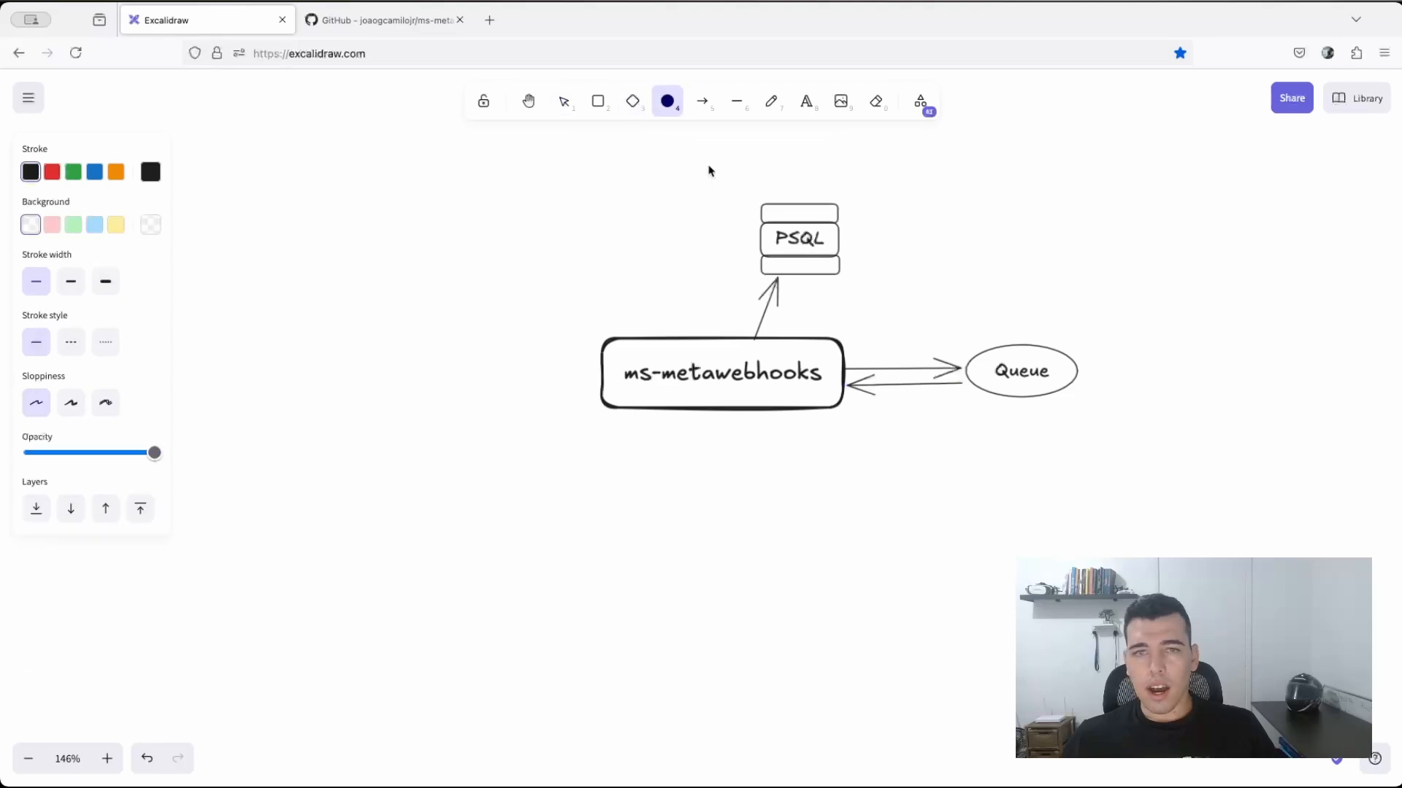
pyautogui.moveTo(945, 451); pyautogui.dragTo(1125, 514)
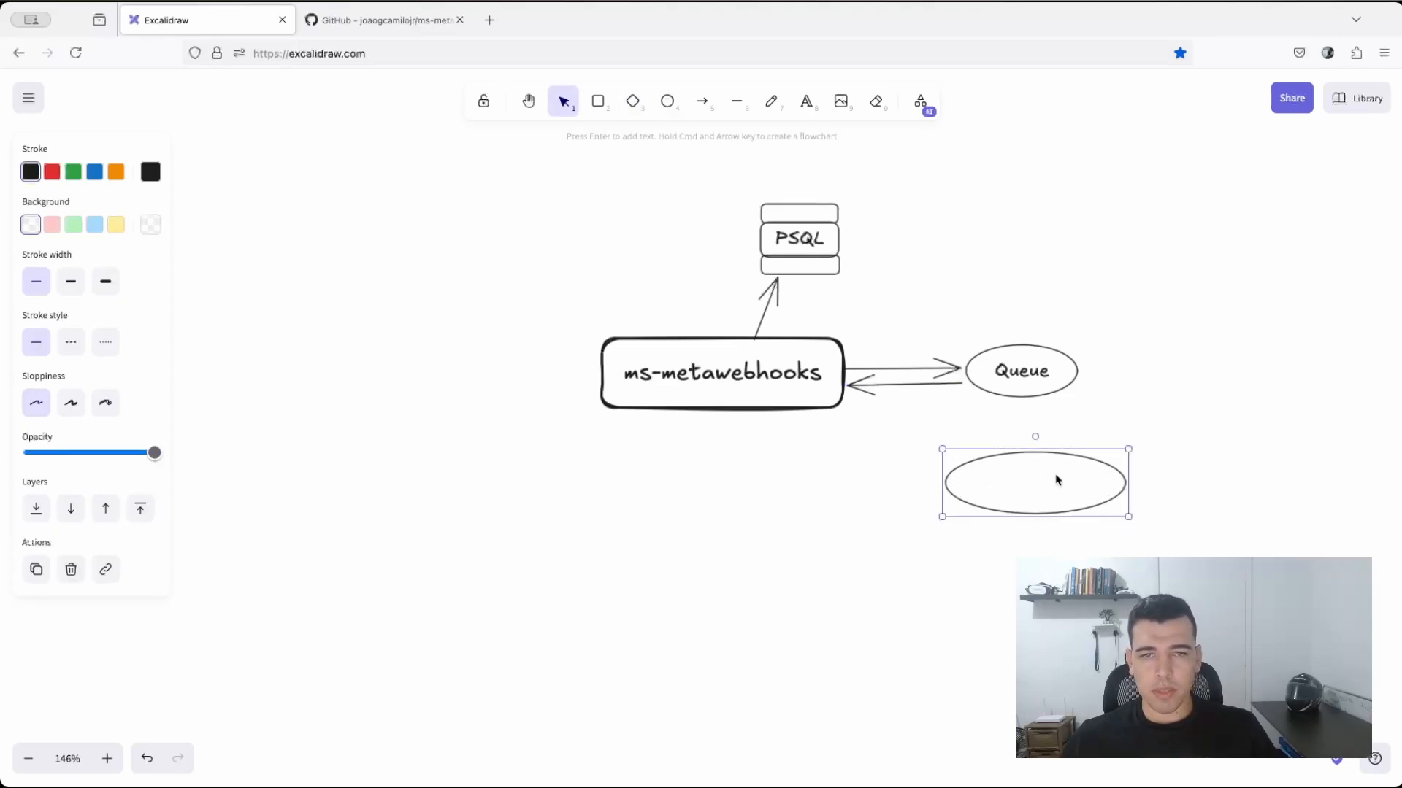
pyautogui.doubleClick(1058, 479)
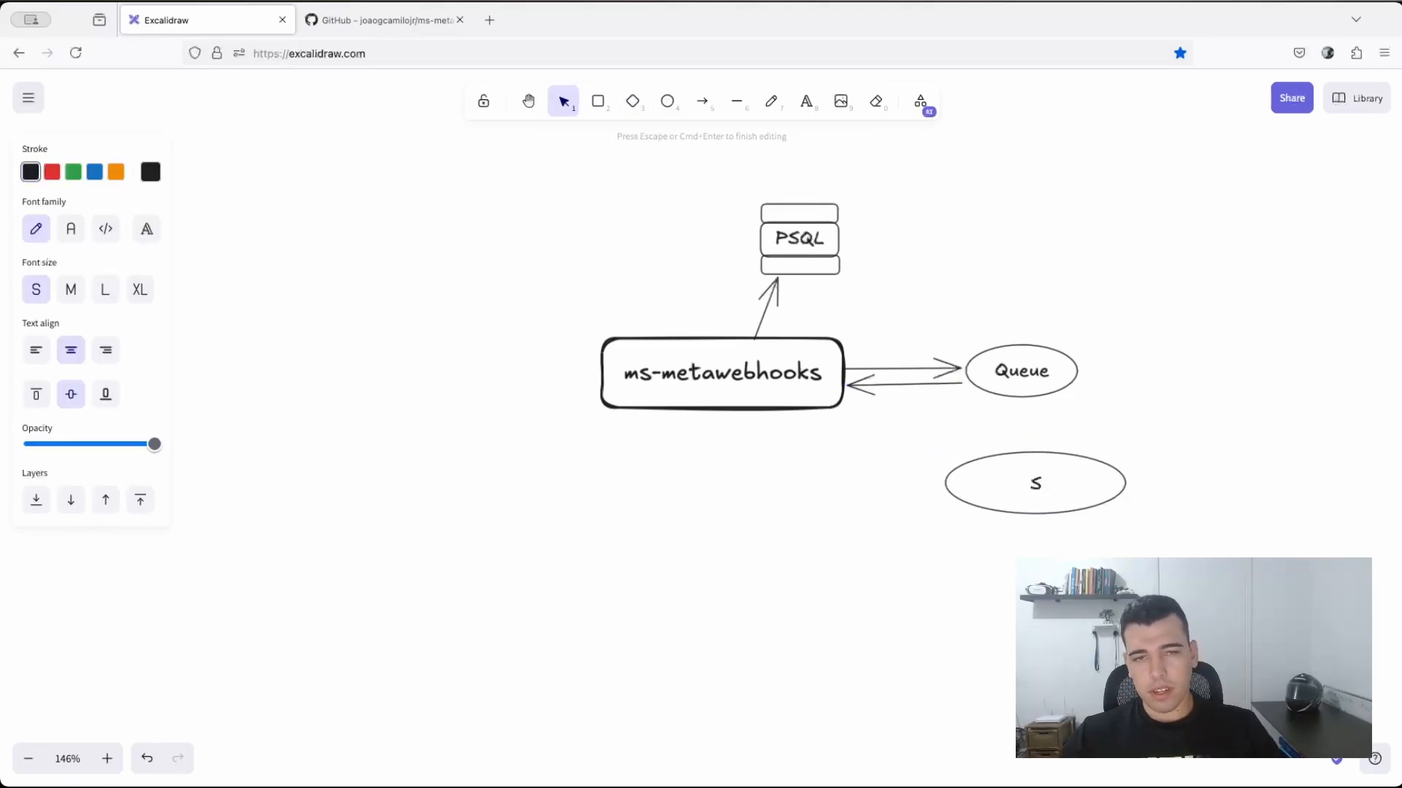
pyautogui.write('S3 Prov')
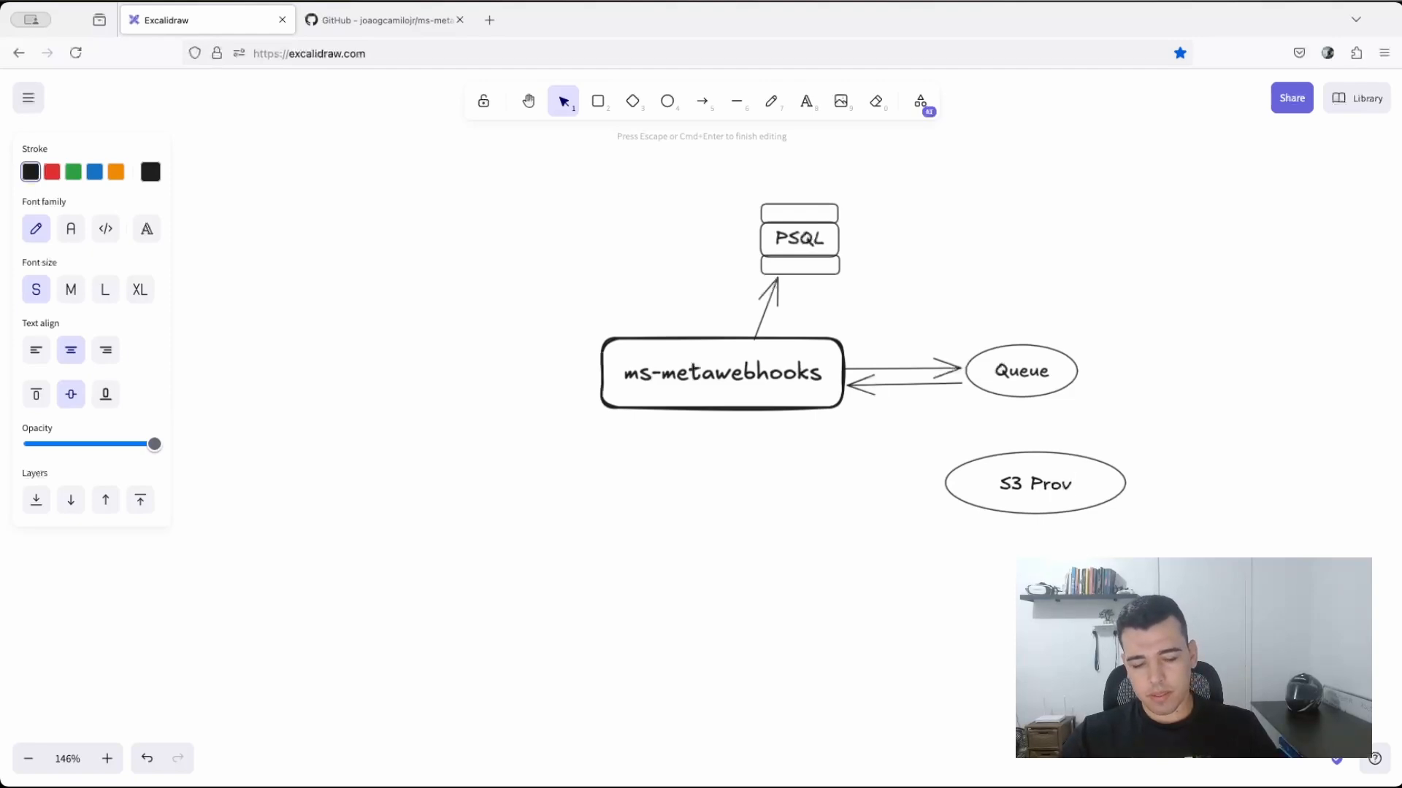
pyautogui.write('ider')
# Replace the S3 Provider label with Storage Provider and make its ellipse wider and flatter so the label fits on one line
pyautogui.press('super+a')
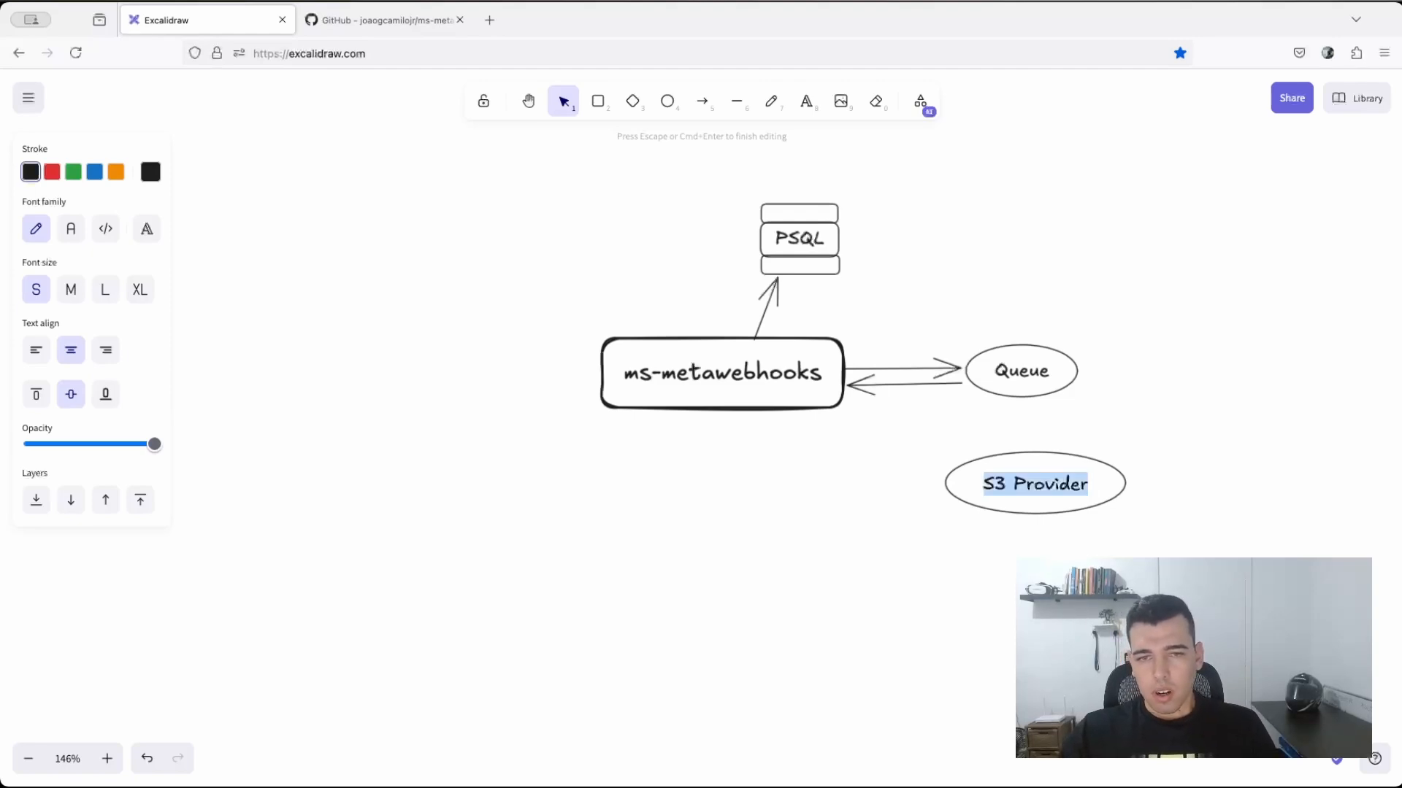
pyautogui.write('Store')
pyautogui.press('BackSpace')
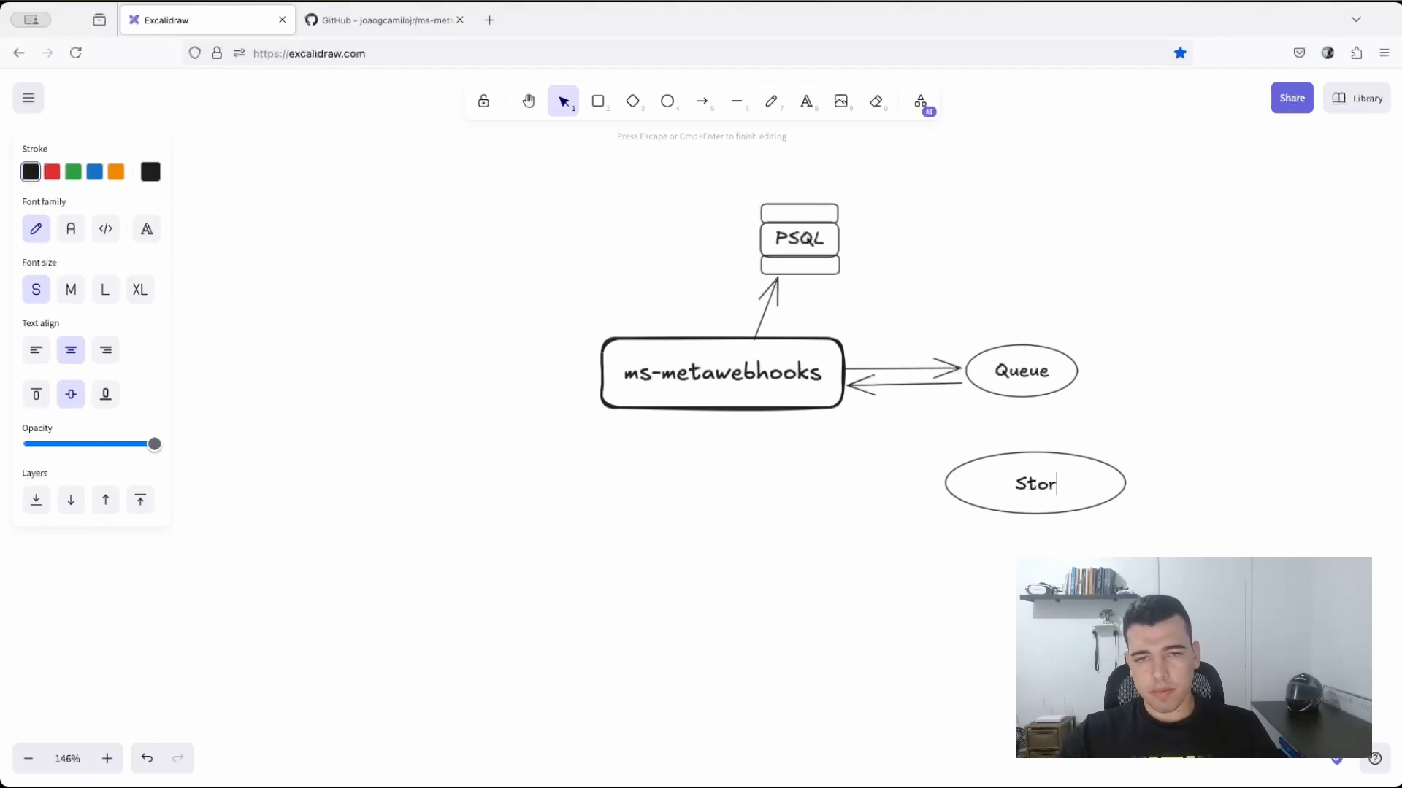
pyautogui.write('age Prov')
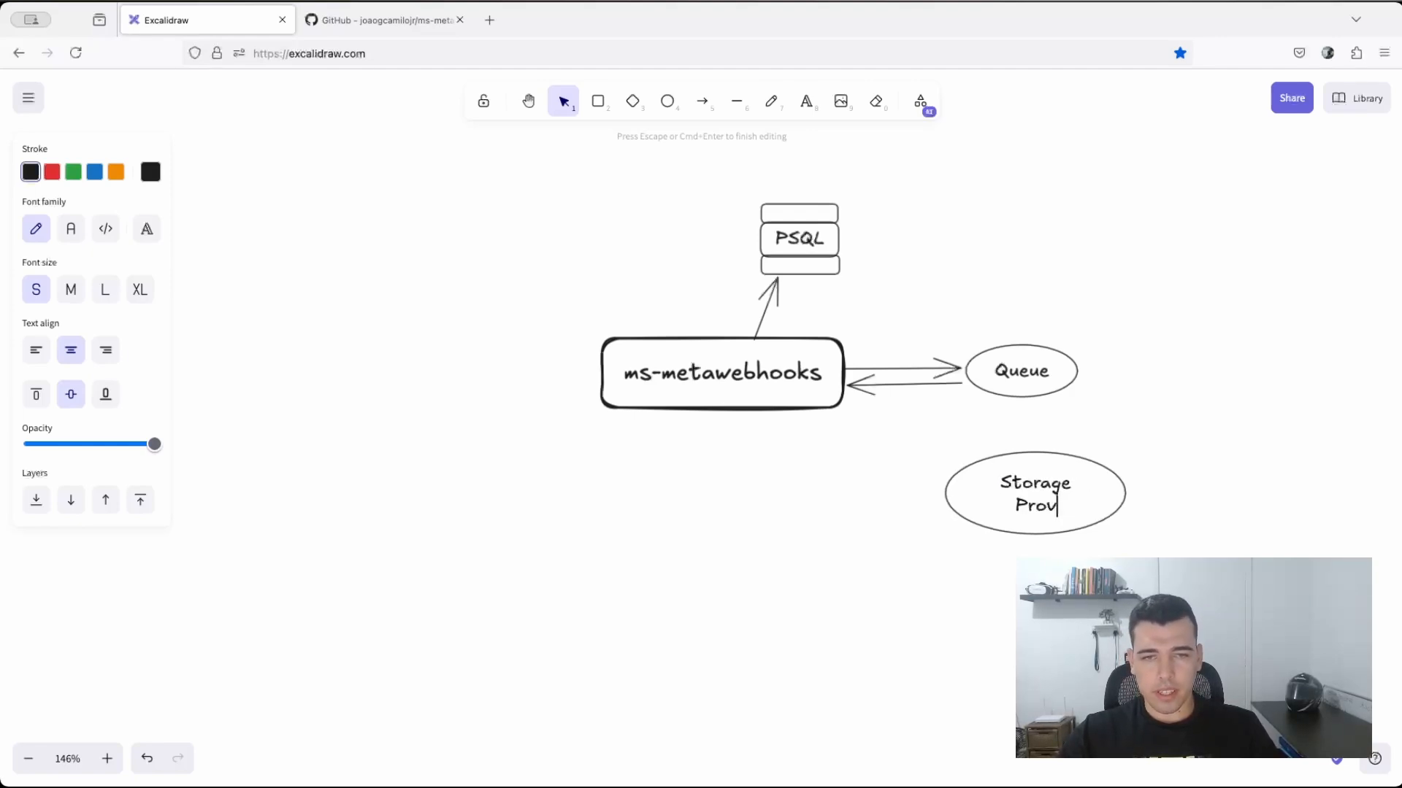
pyautogui.write('ider')
pyautogui.press('Escape')
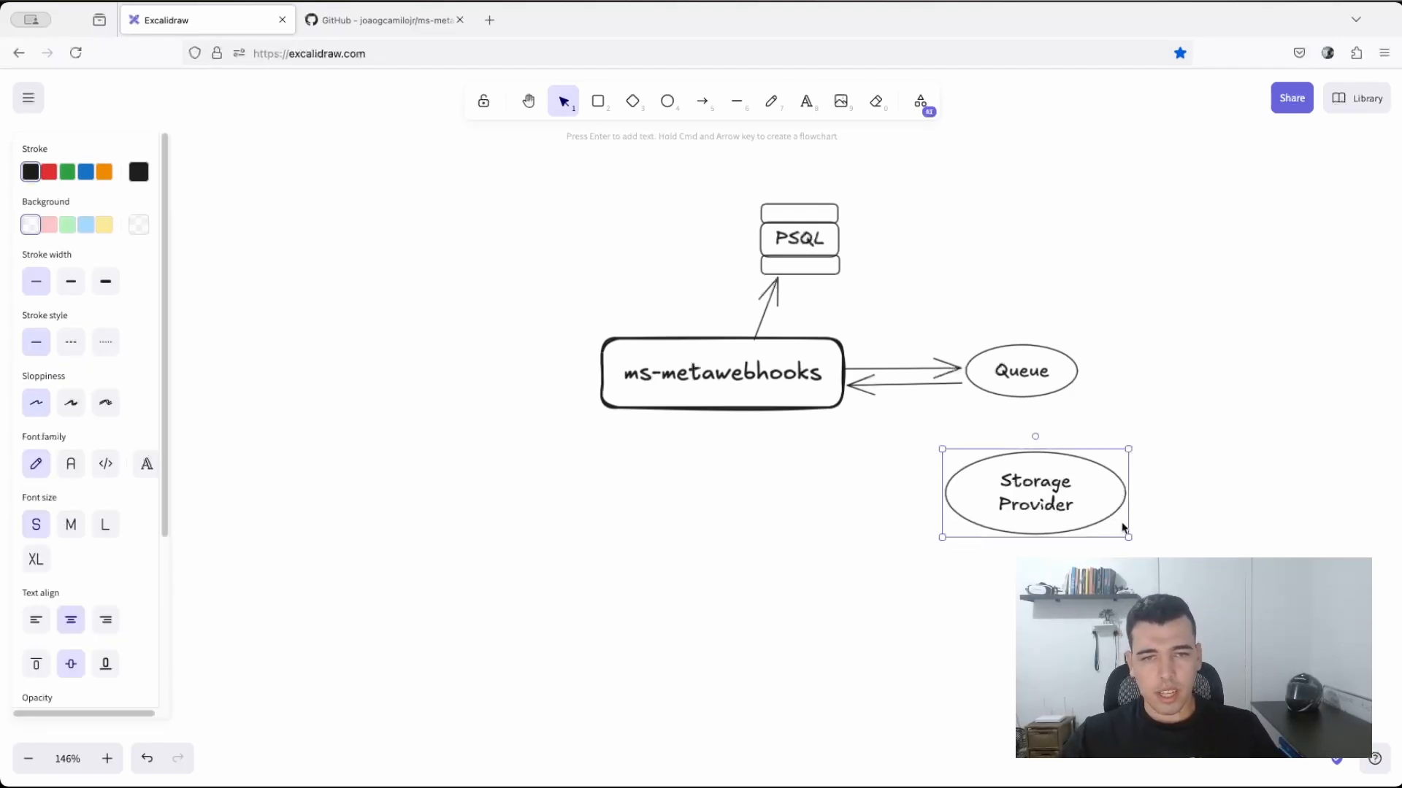
pyautogui.moveTo(1129, 456); pyautogui.dragTo(1095, 495)
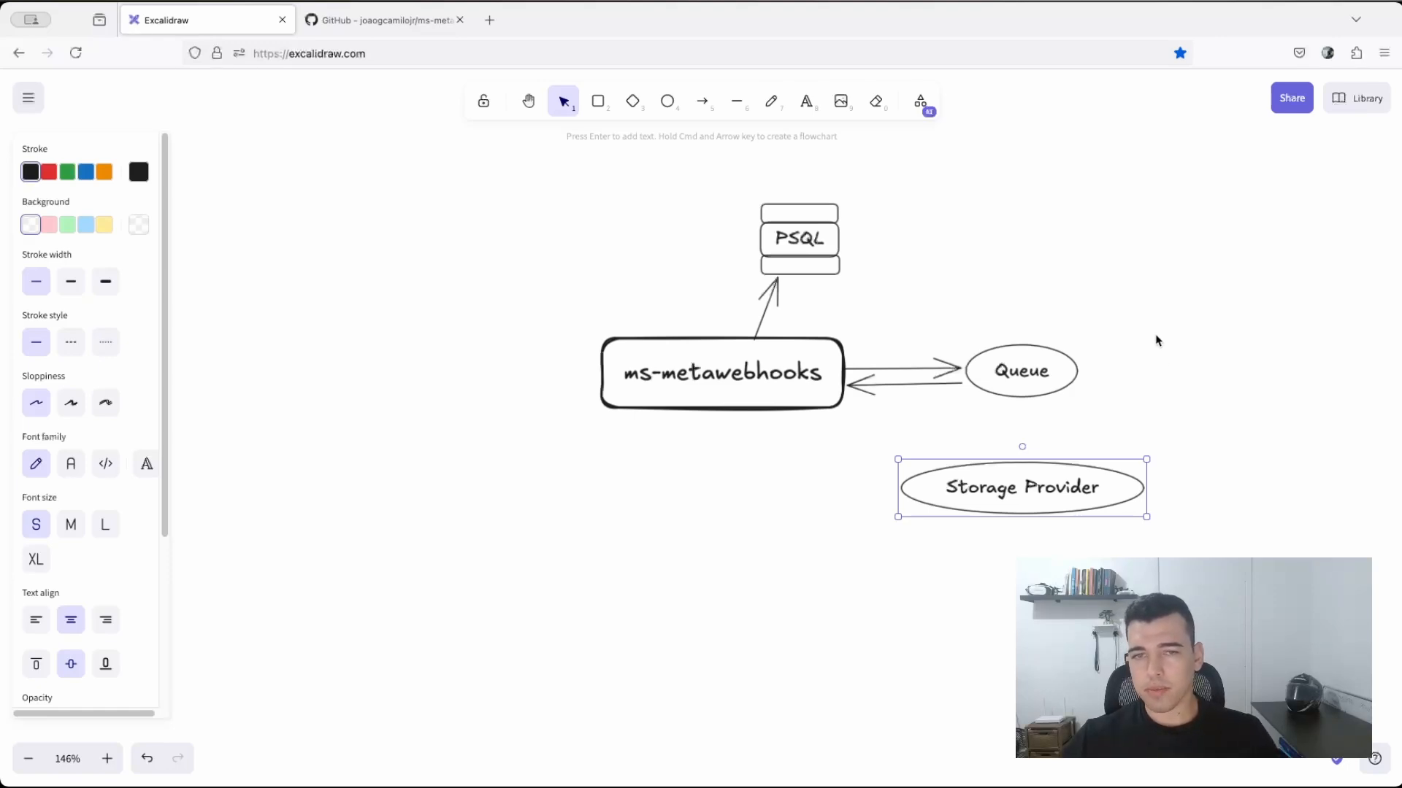
# Connect ms-metawebhooks and Storage Provider with two diagonal arrows, one pointing in each direction
pyautogui.press('a')
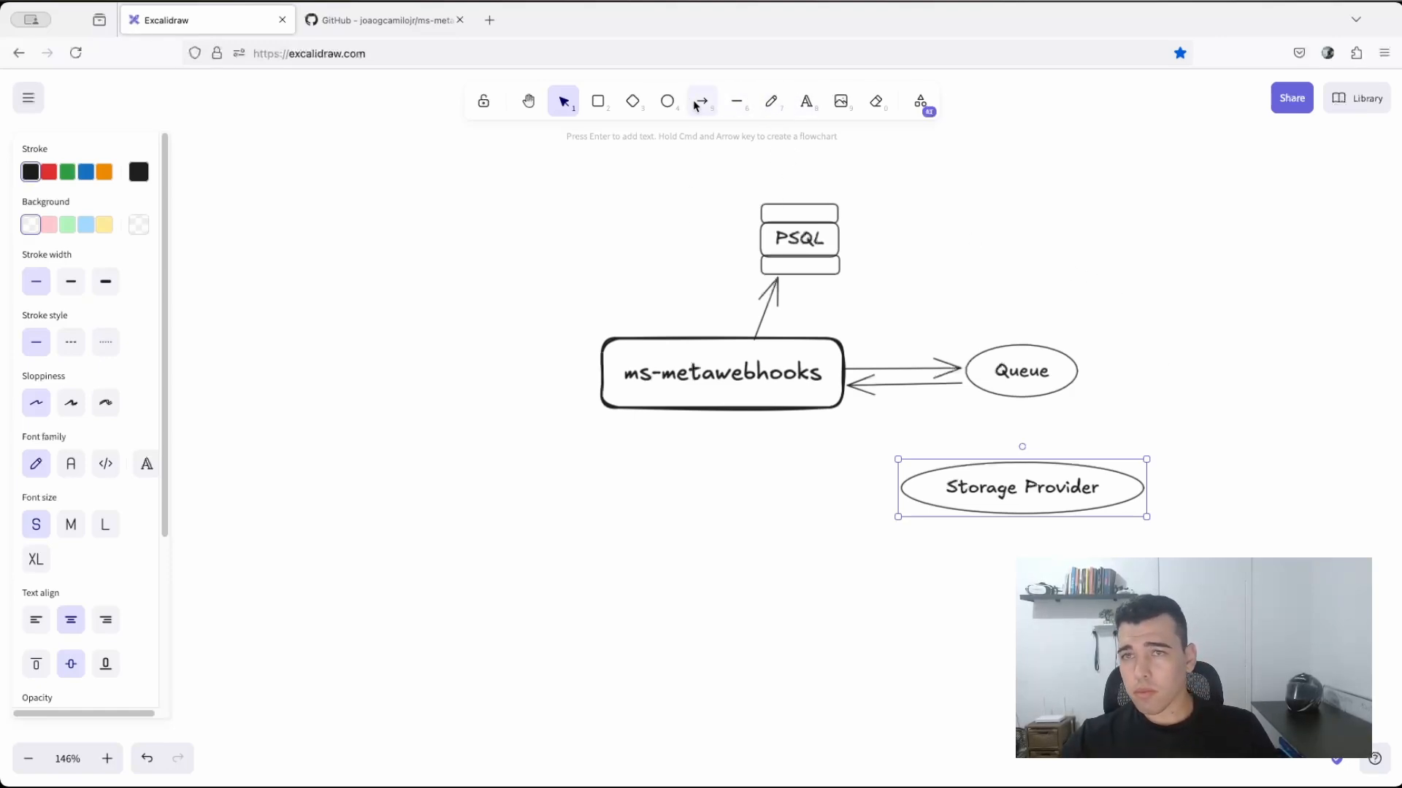
pyautogui.moveTo(805, 411); pyautogui.dragTo(900, 475)
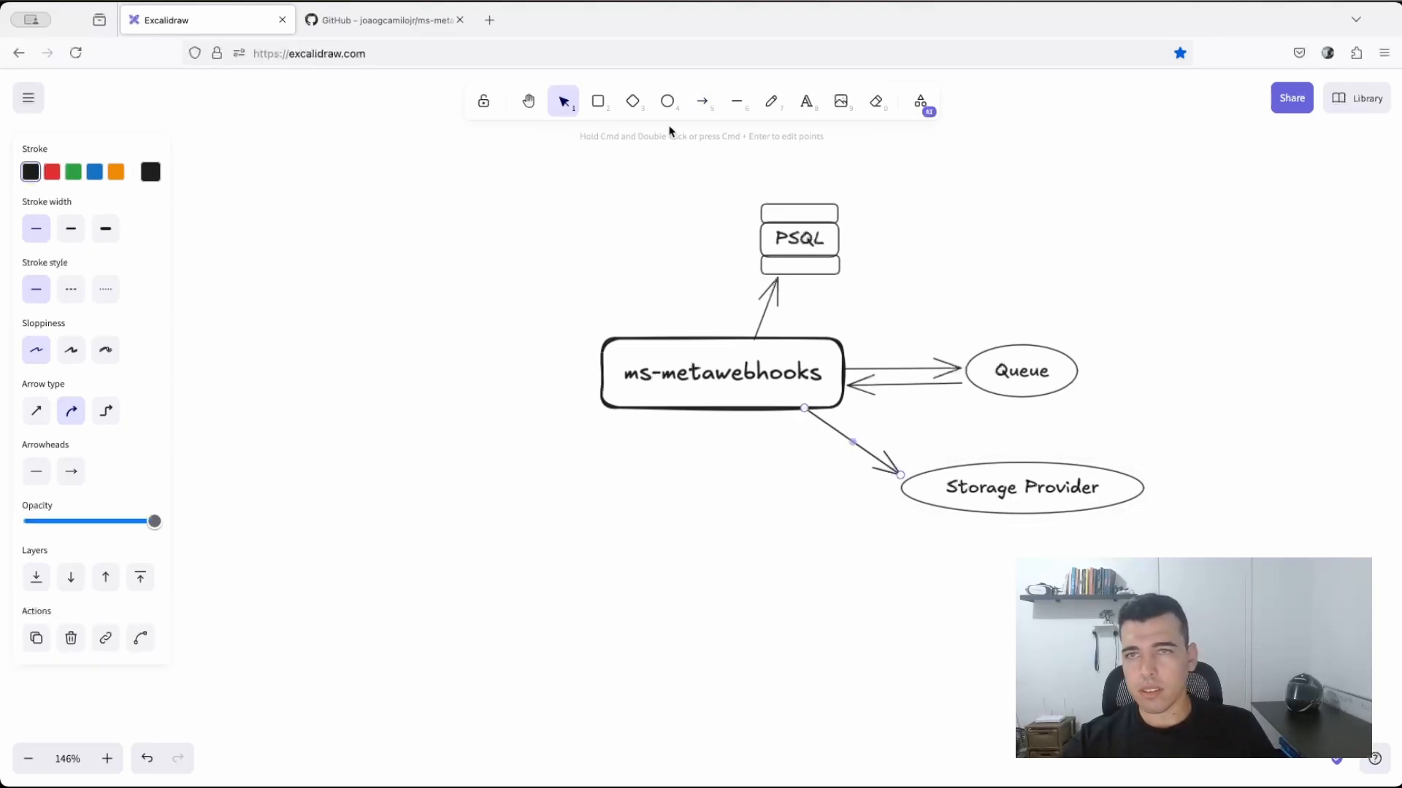
pyautogui.click(703, 101)
pyautogui.moveTo(929, 466); pyautogui.dragTo(839, 408)
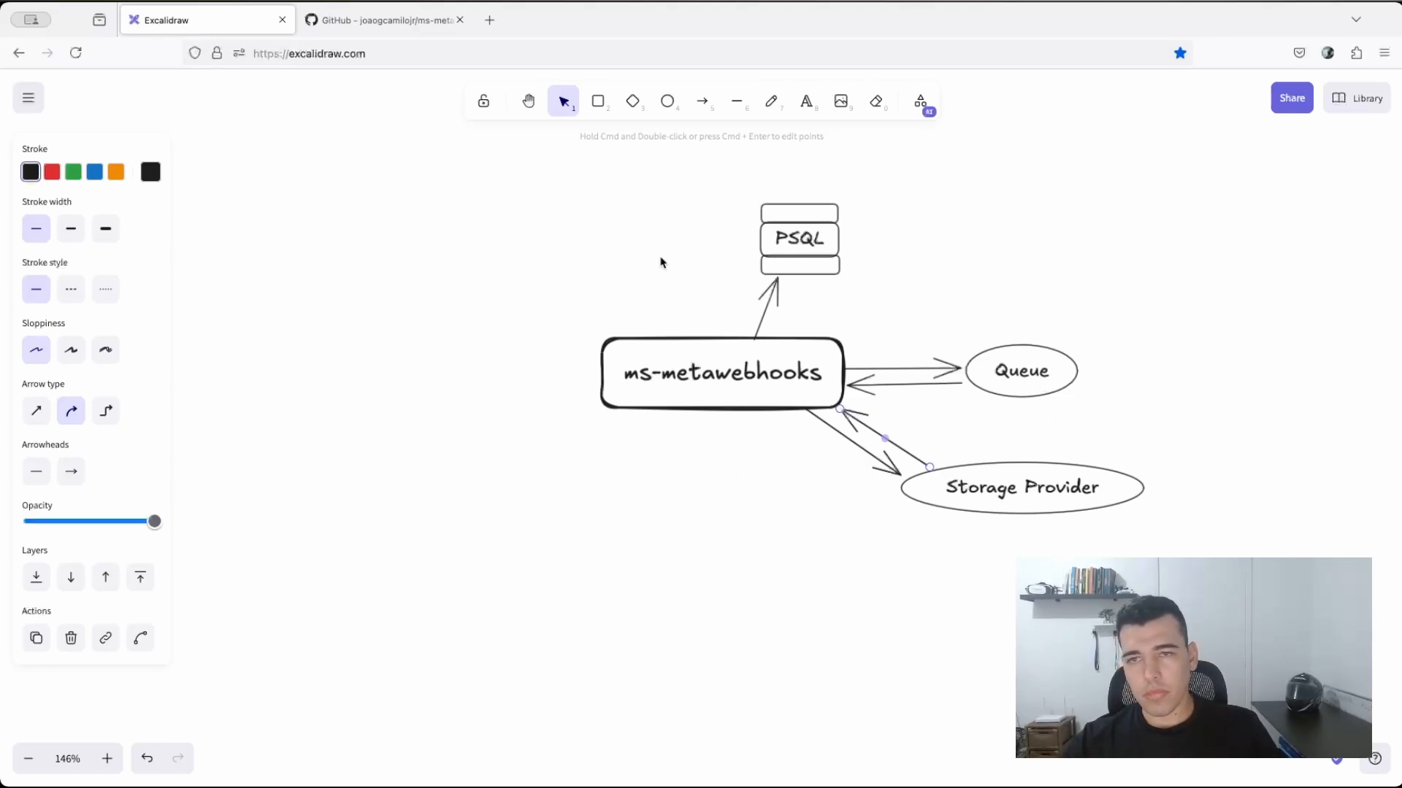
# Draw a small rounded rectangle beside ms-metawebhooks, on the side opposite Queue, and label it LB
pyautogui.scroll(-5, 654, 387)
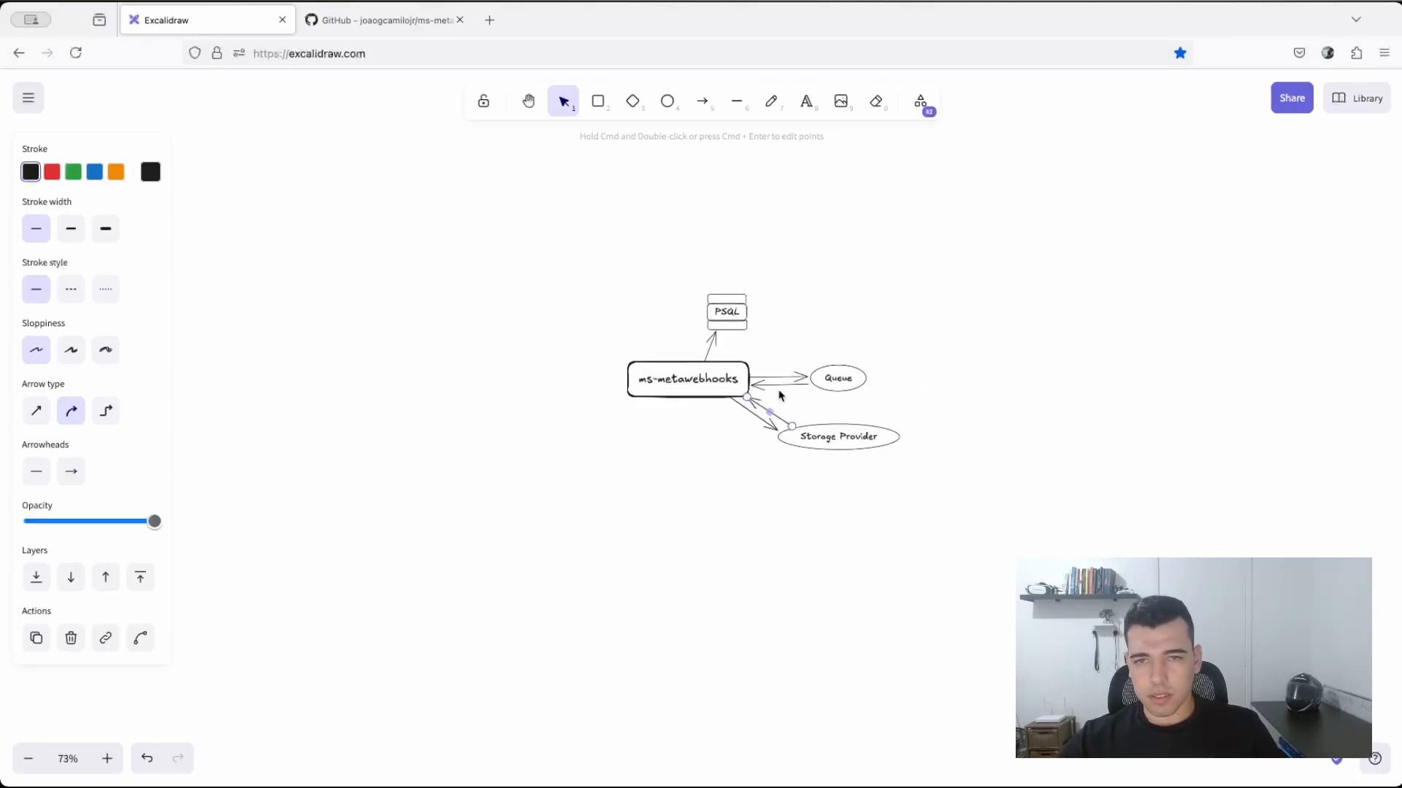
pyautogui.scroll(3, 883, 371)
pyautogui.scroll(4, 566, 328)
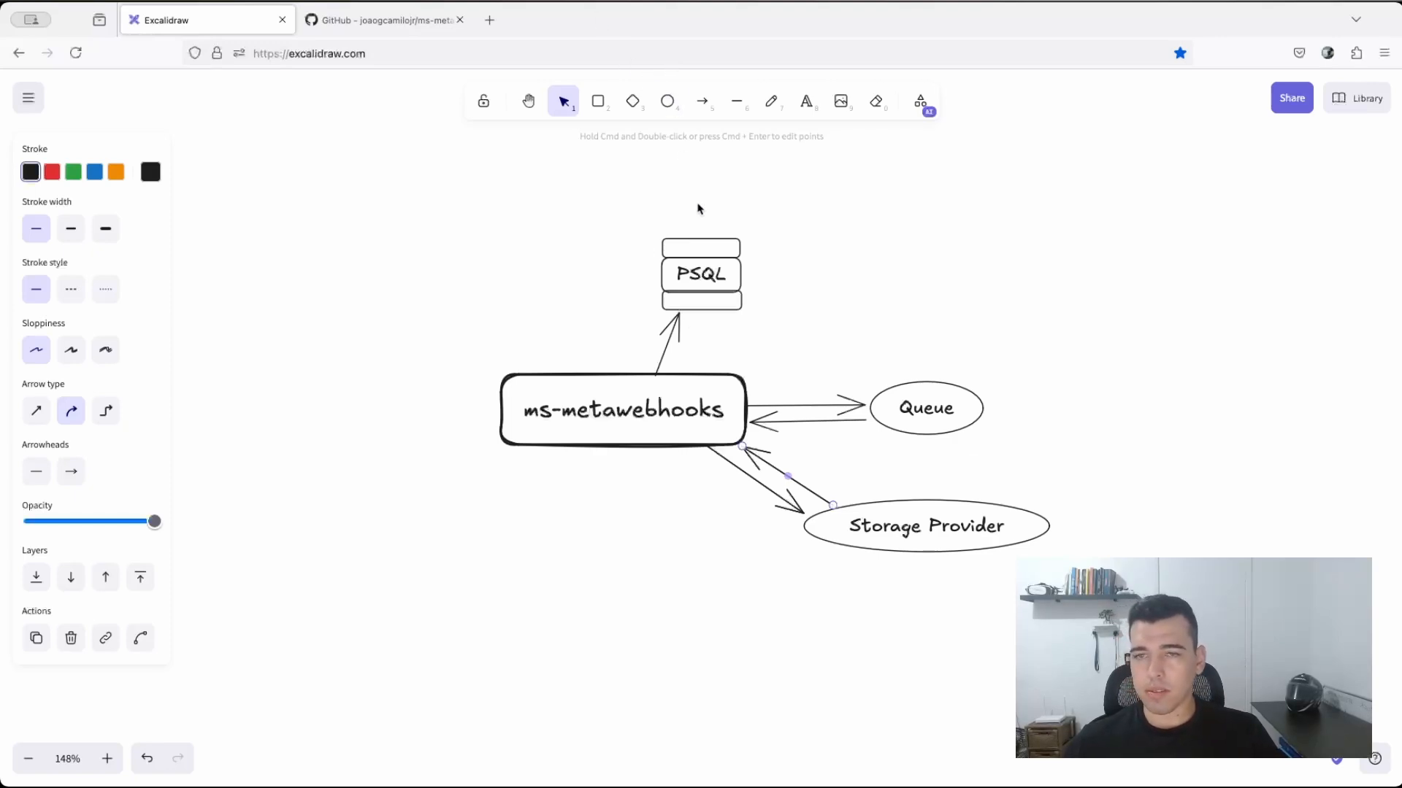
pyautogui.click(598, 100)
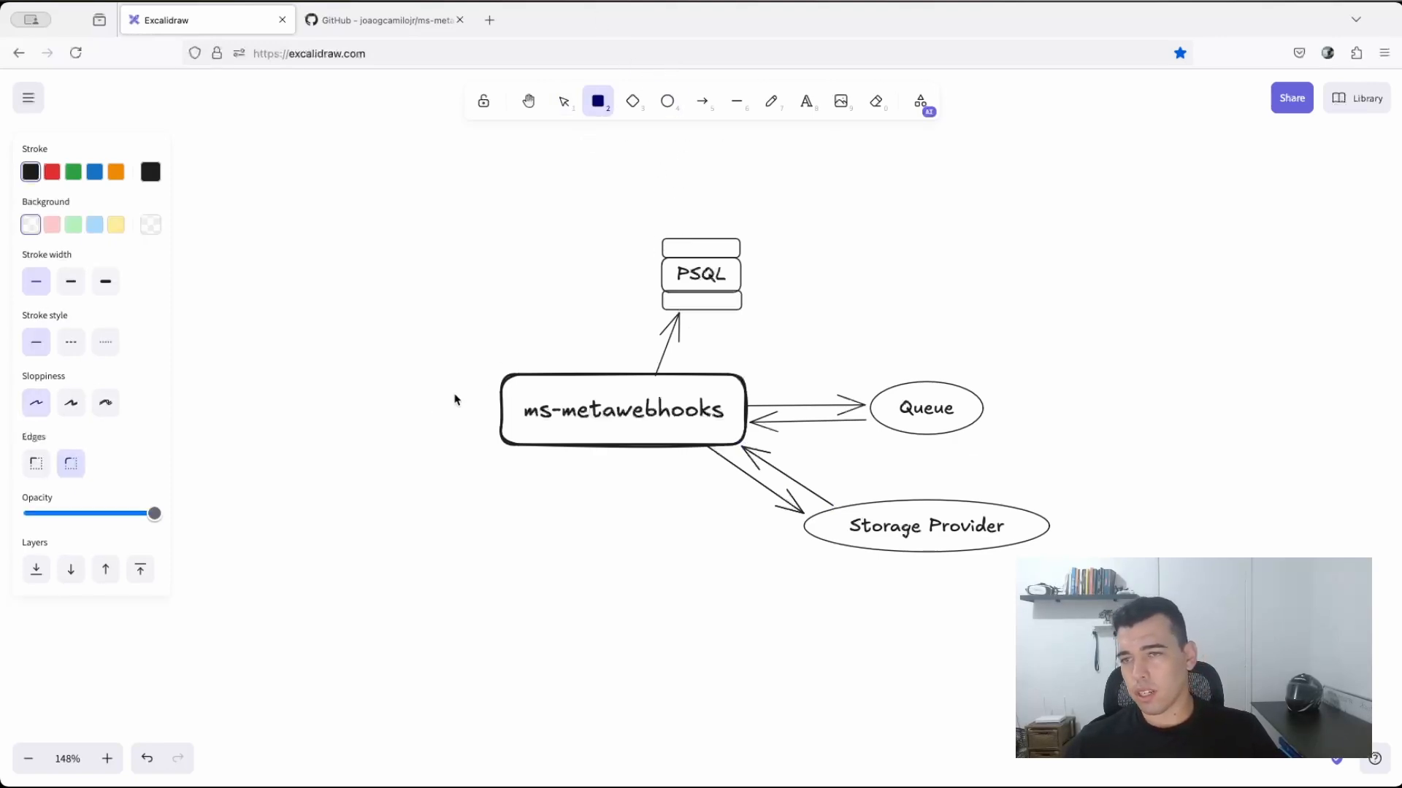
pyautogui.moveTo(379, 374); pyautogui.dragTo(462, 441)
pyautogui.click(411, 403)
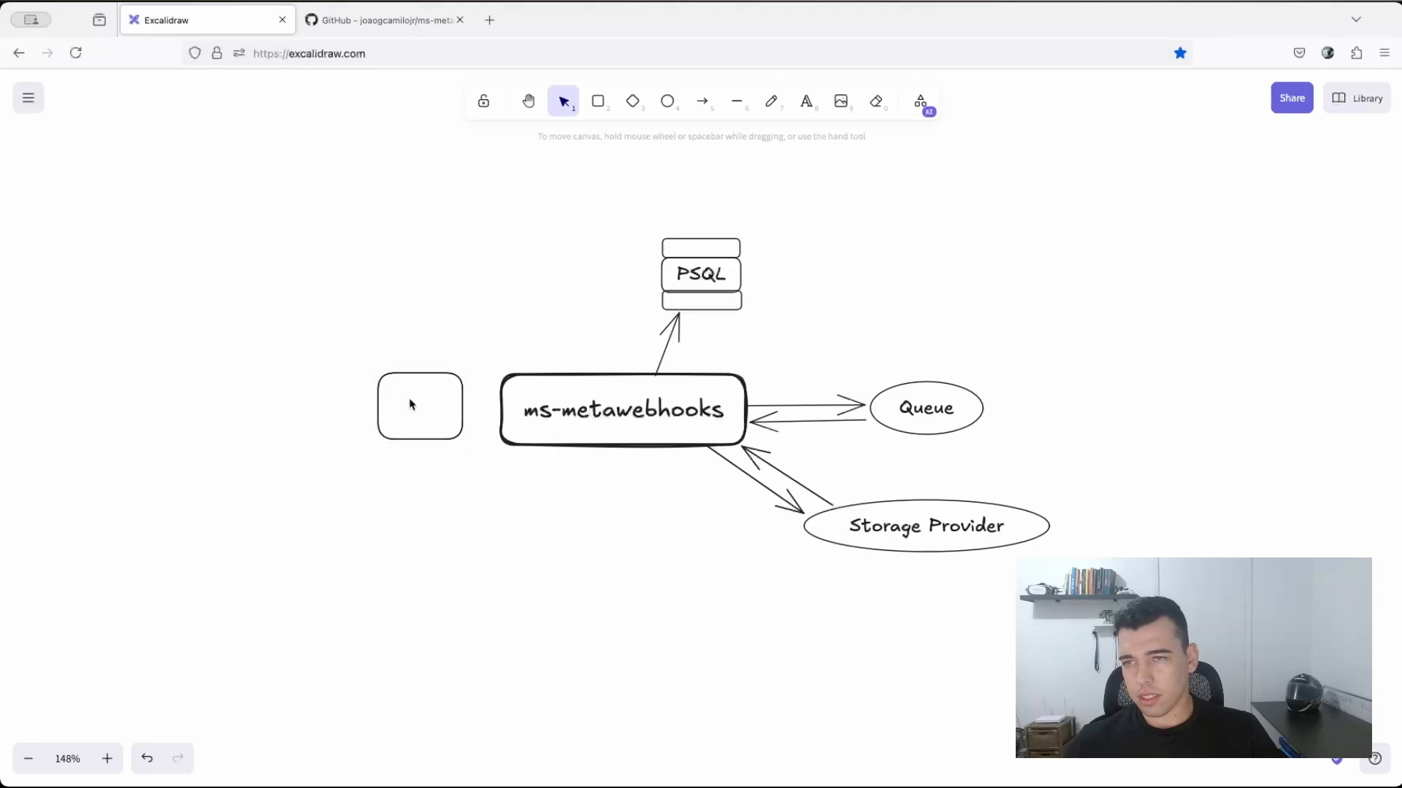
pyautogui.doubleClick(411, 404)
pyautogui.write('L')
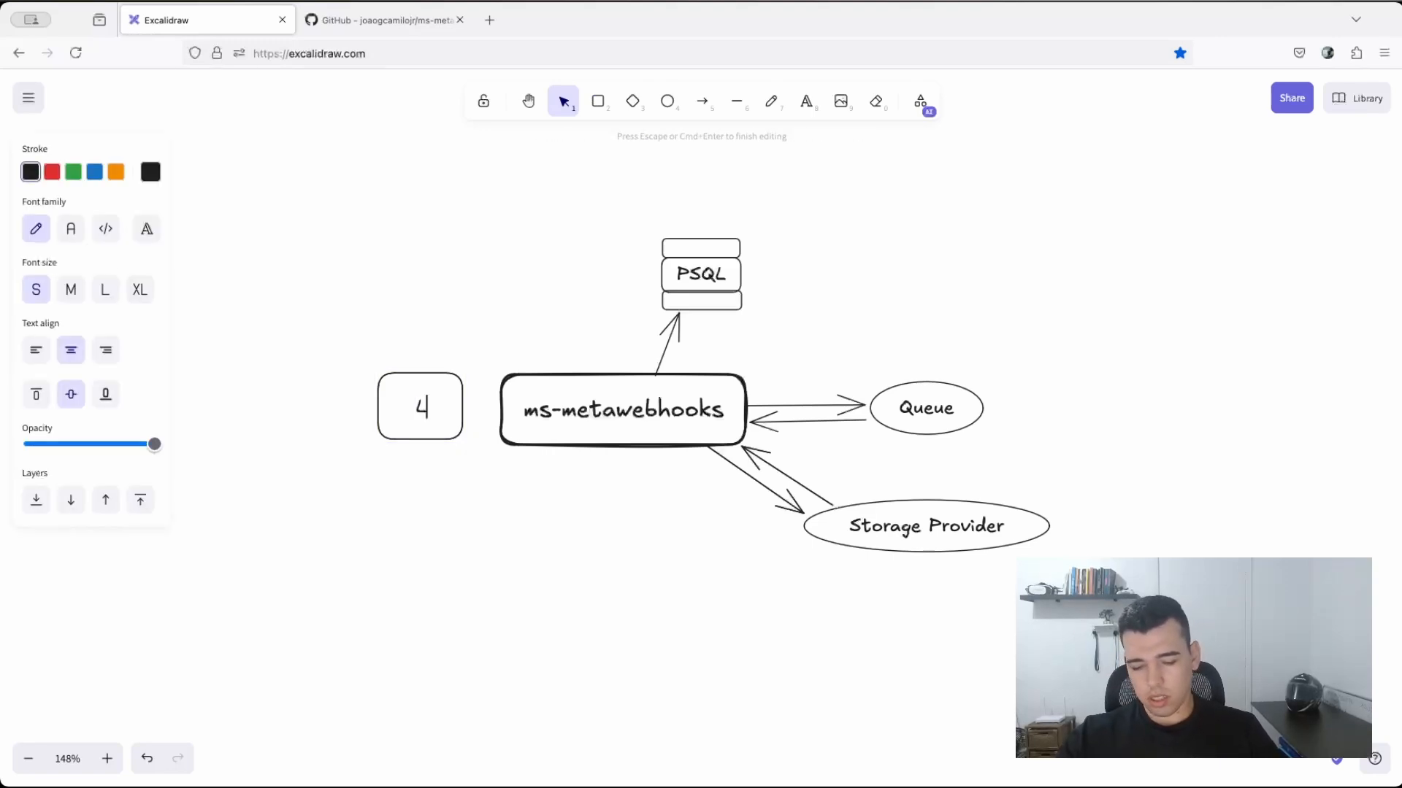
pyautogui.write('B')
pyautogui.click(422, 517)
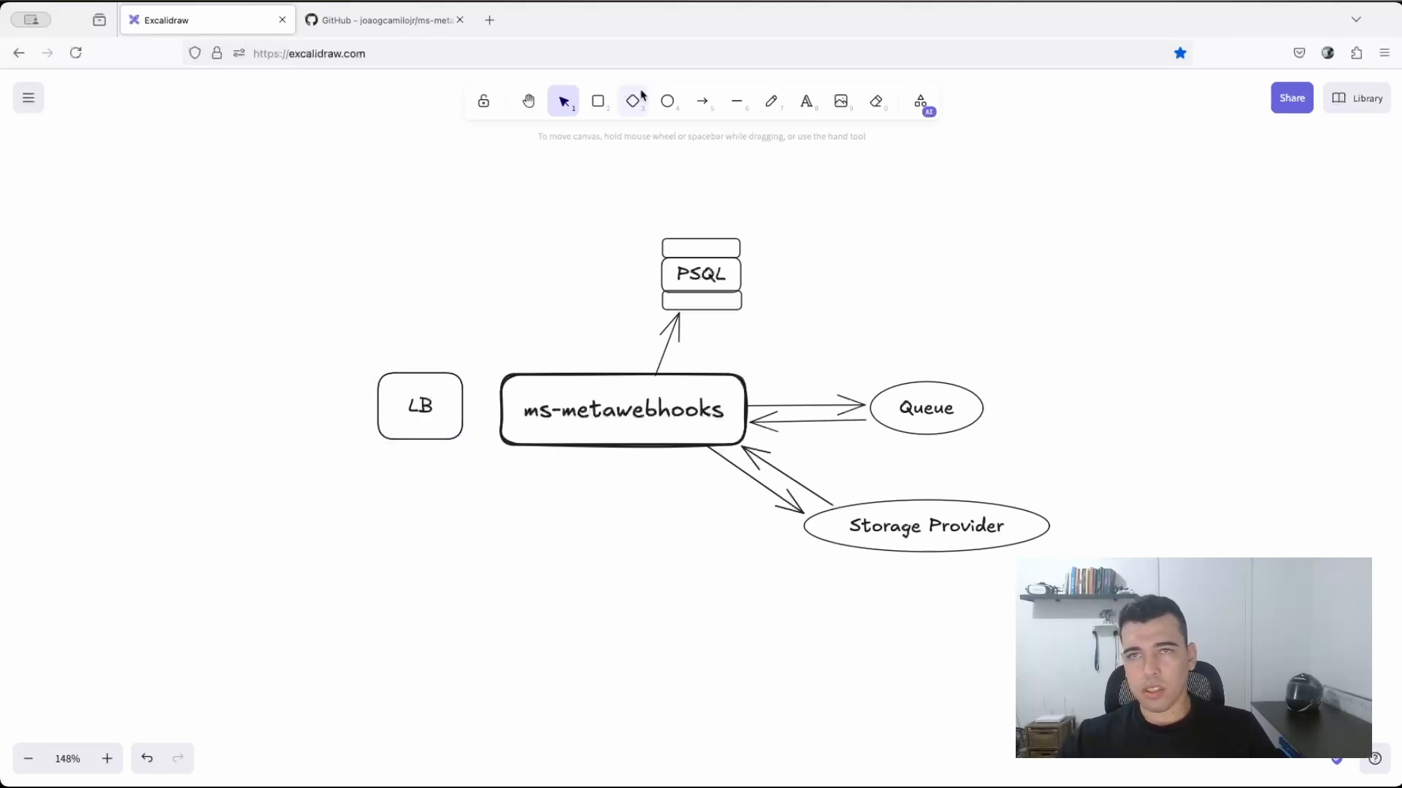
# Draw three parallel arrows from LB to ms-metawebhooks
pyautogui.click(701, 100)
pyautogui.moveTo(467, 391); pyautogui.dragTo(500, 392)
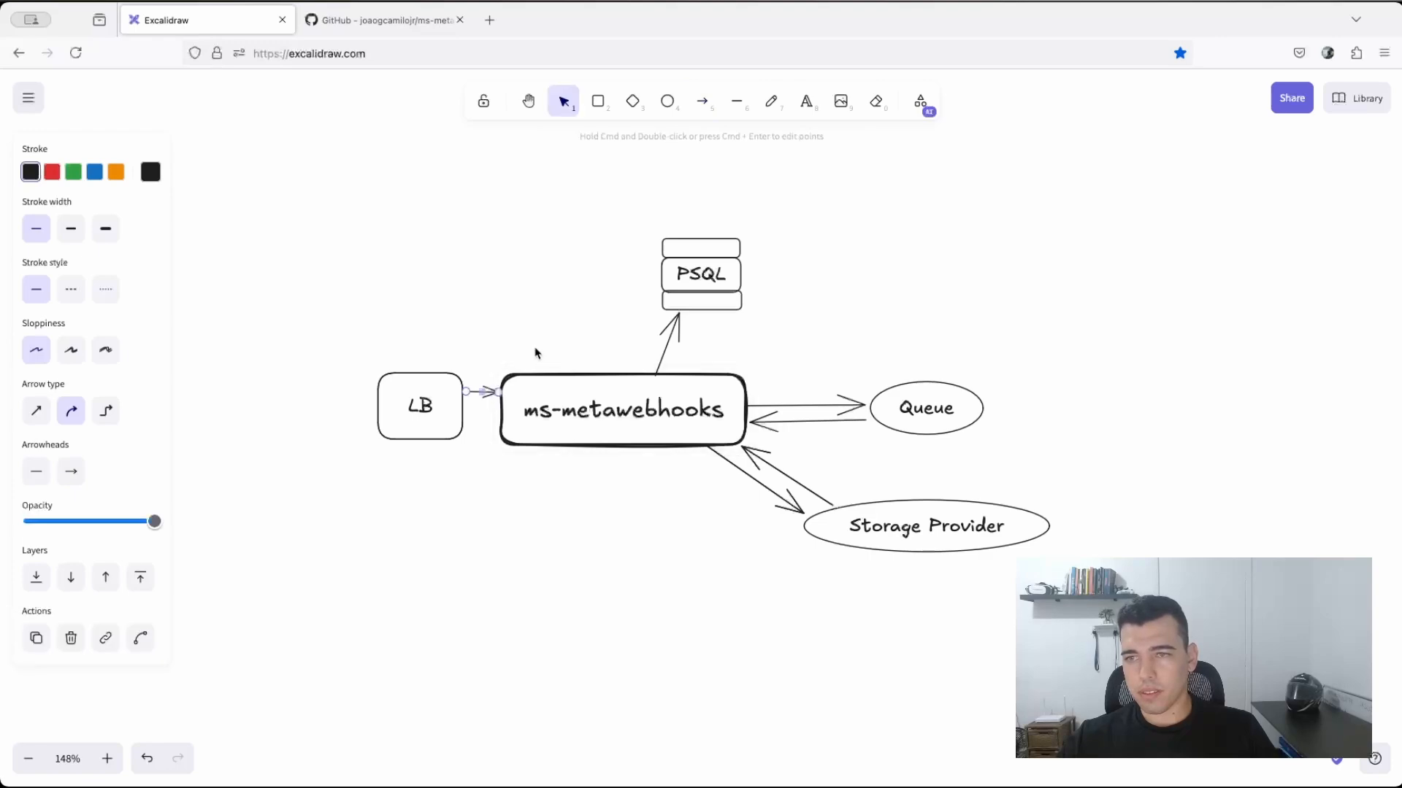
pyautogui.click(701, 103)
pyautogui.moveTo(467, 410)
pyautogui.mouseDown()
pyautogui.moveTo(499, 411)
pyautogui.moveTo(496, 437)
pyautogui.mouseUp()
pyautogui.click(700, 106)
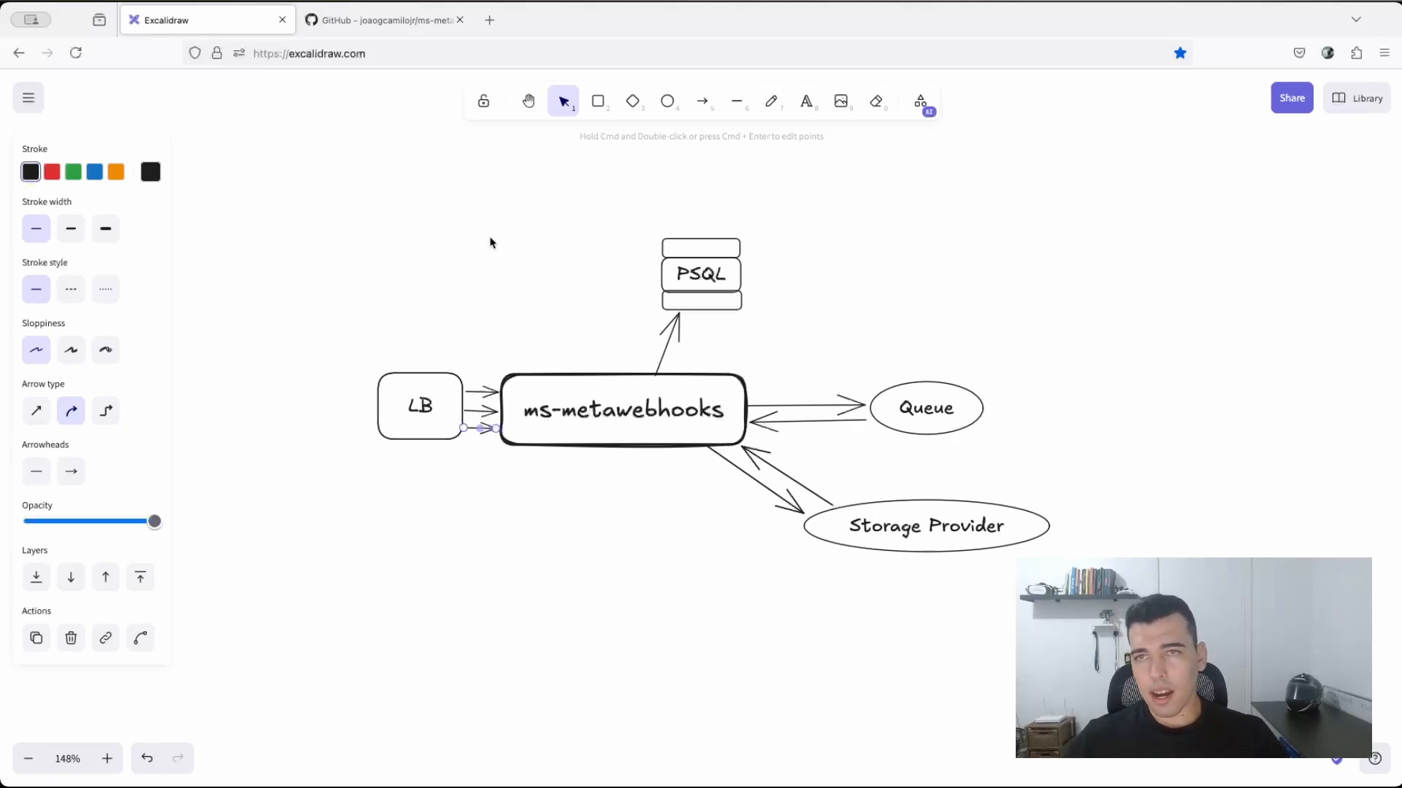
# Draw a wide rounded rectangle with bold stroke width to the right of Queue, level with it
pyautogui.click(597, 102)
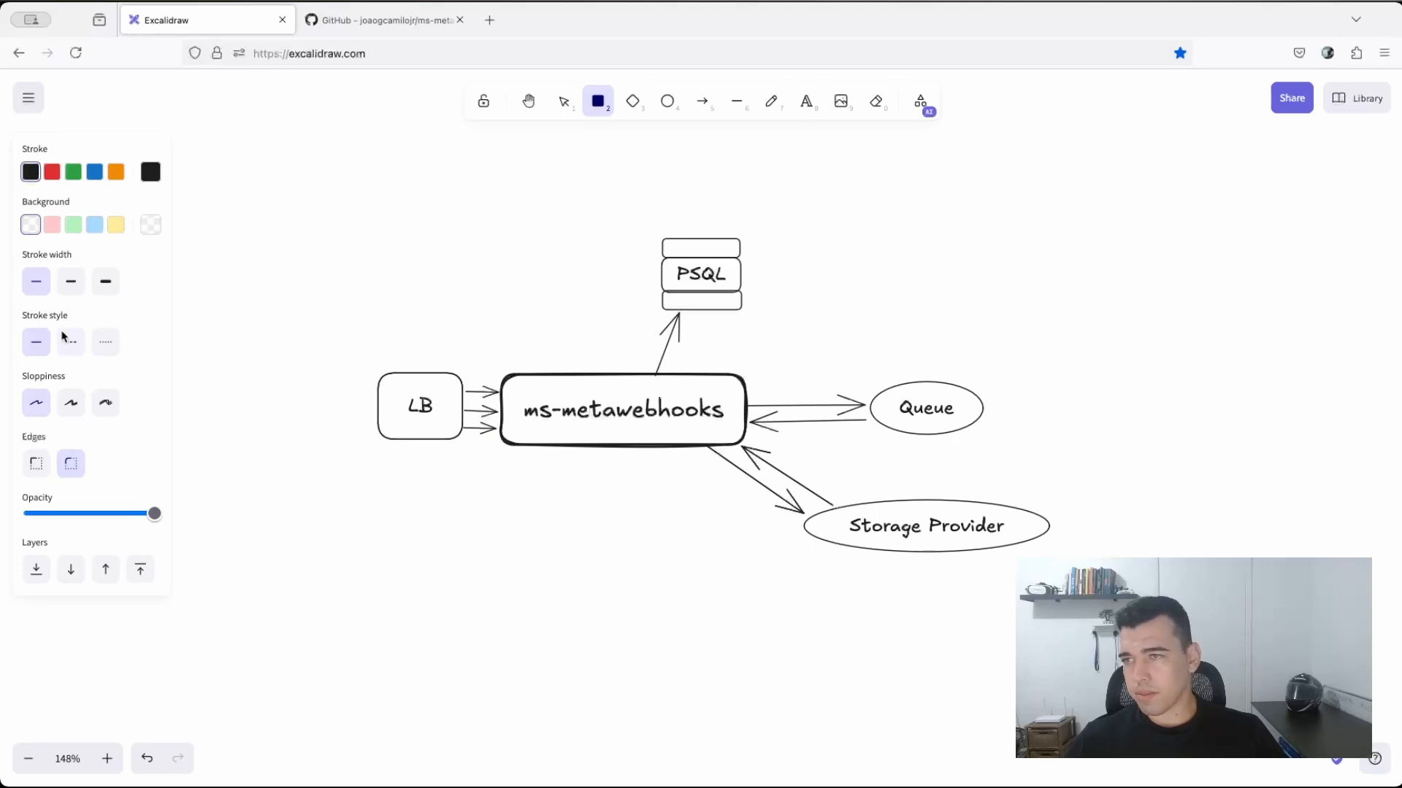
pyautogui.click(69, 285)
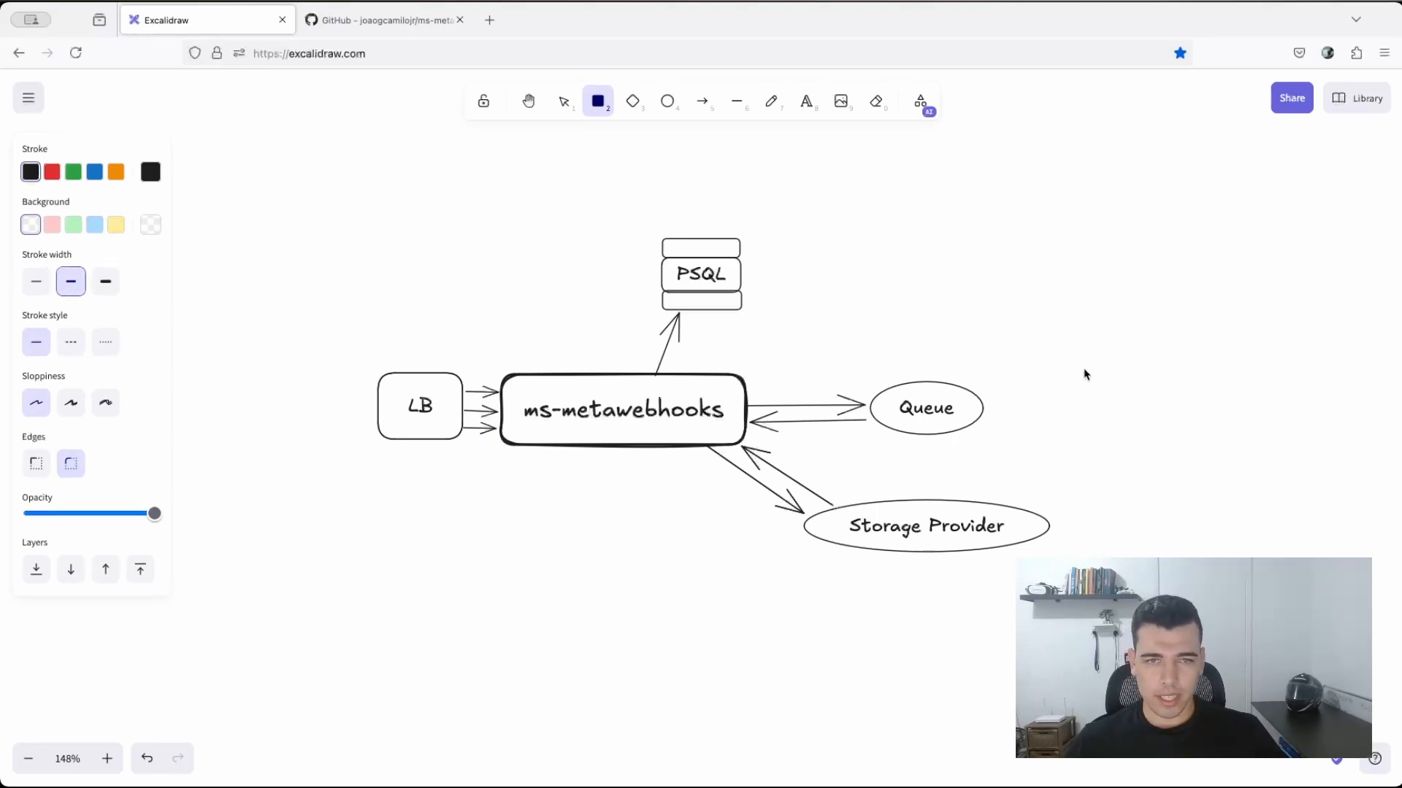
pyautogui.moveTo(1081, 367)
pyautogui.mouseDown()
pyautogui.moveTo(1278, 435)
pyautogui.moveTo(1219, 435)
pyautogui.mouseUp()
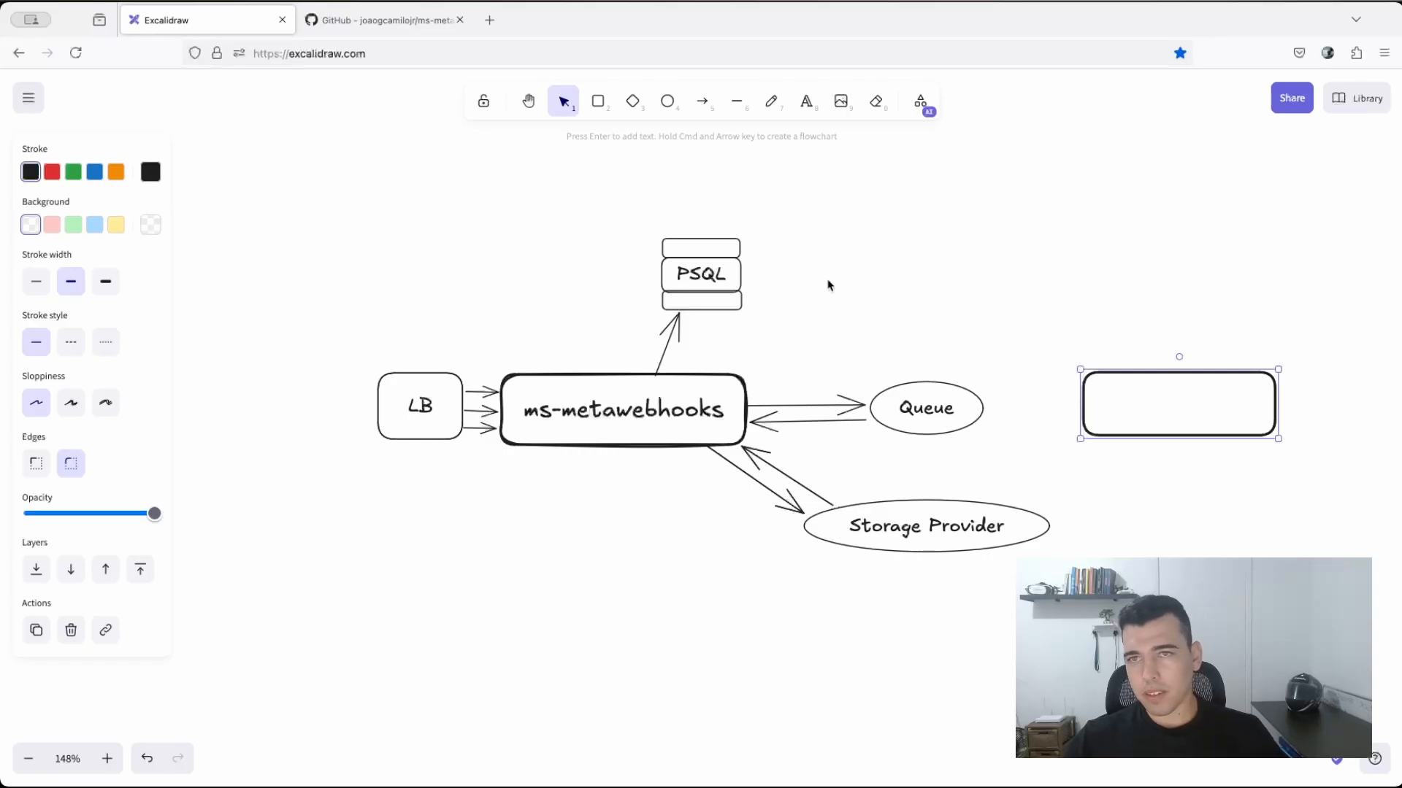
pyautogui.click(702, 100)
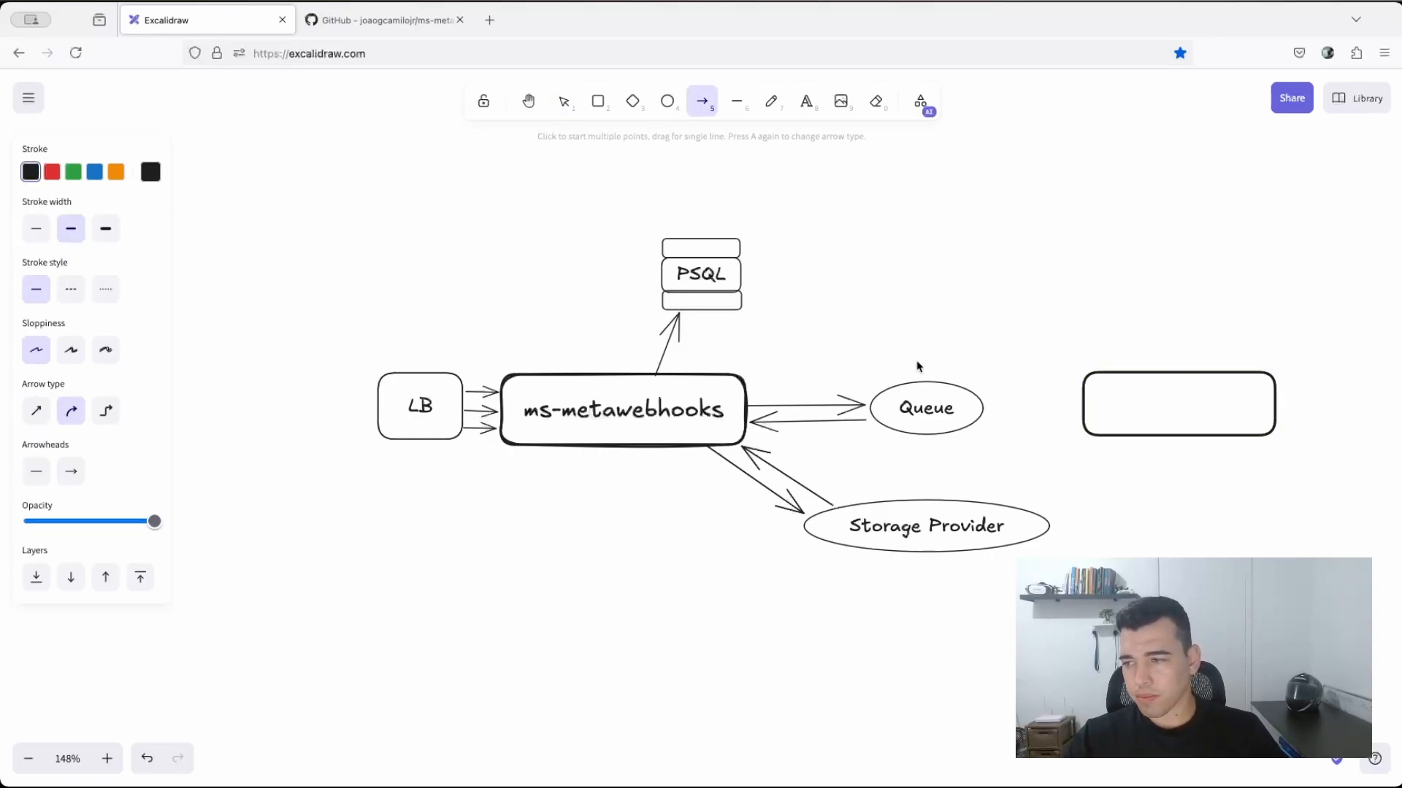
pyautogui.moveTo(981, 400)
pyautogui.mouseDown()
pyautogui.moveTo(1080, 393)
pyautogui.moveTo(984, 422)
pyautogui.mouseUp()
pyautogui.click(708, 103)
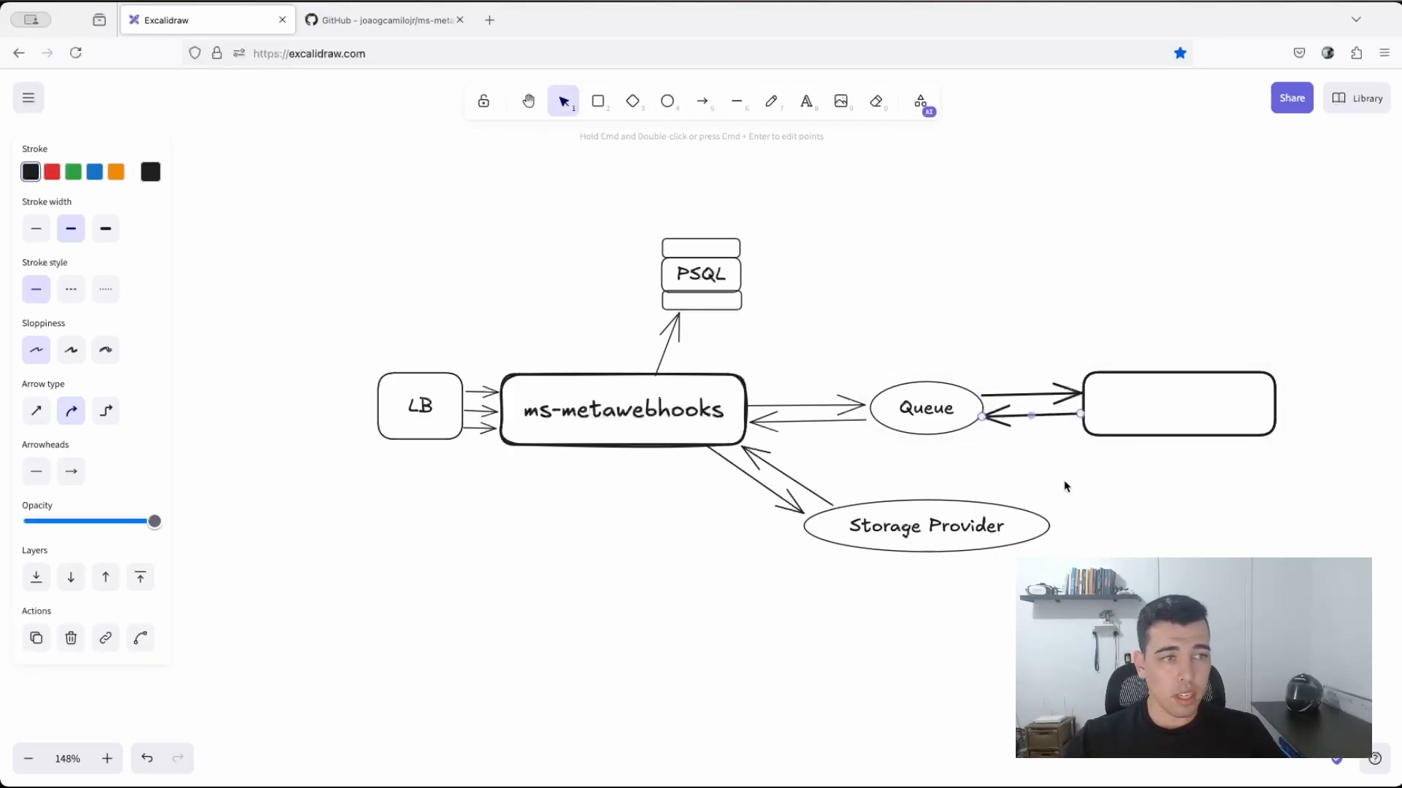
pyautogui.press('super+z')
pyautogui.press('super+z')
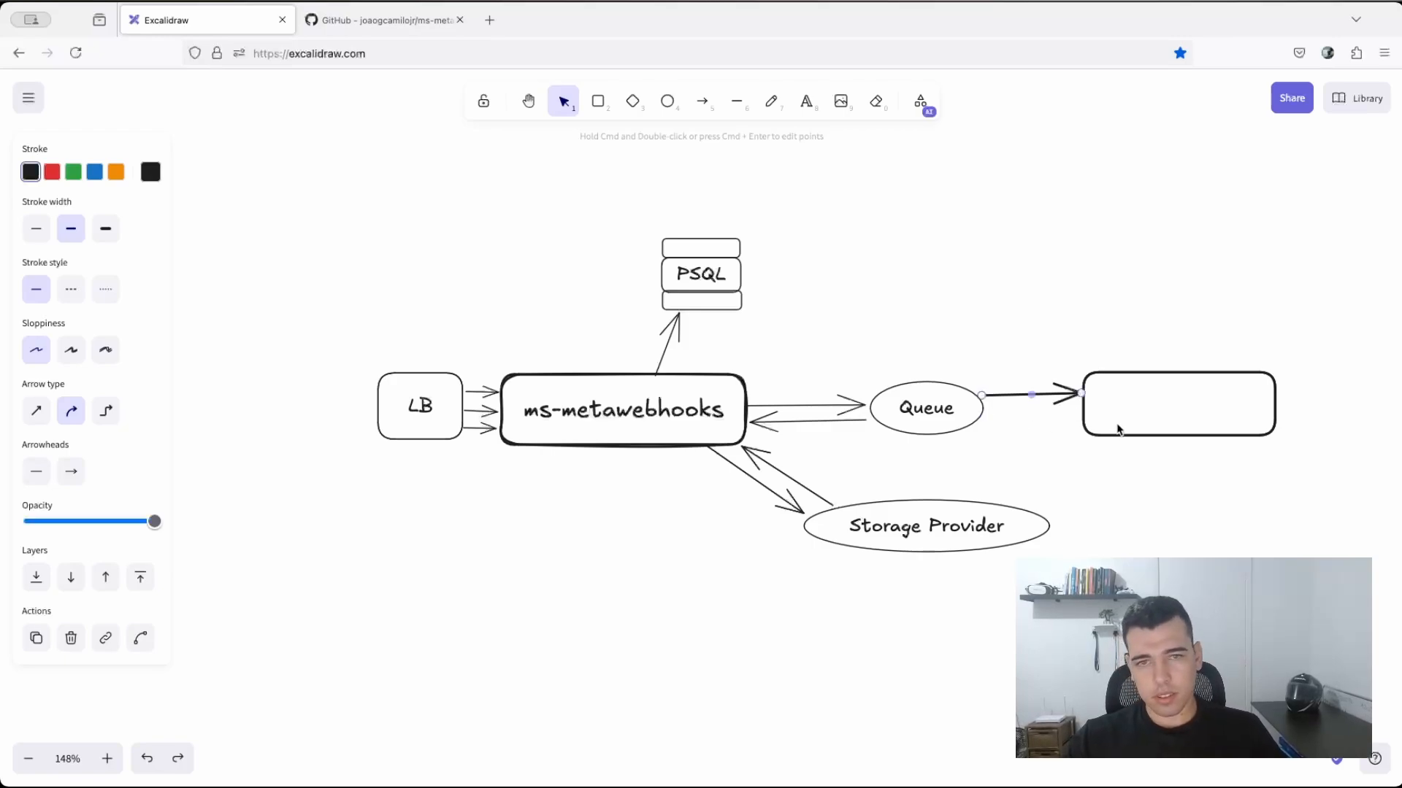
# Set the empty rectangle's outline to thin and connect it with Queue using two thin arrows, one pointing in each direction
pyautogui.click(46, 284)
pyautogui.click(705, 105)
pyautogui.press('super+shift+z')
pyautogui.press('super+shift+z')
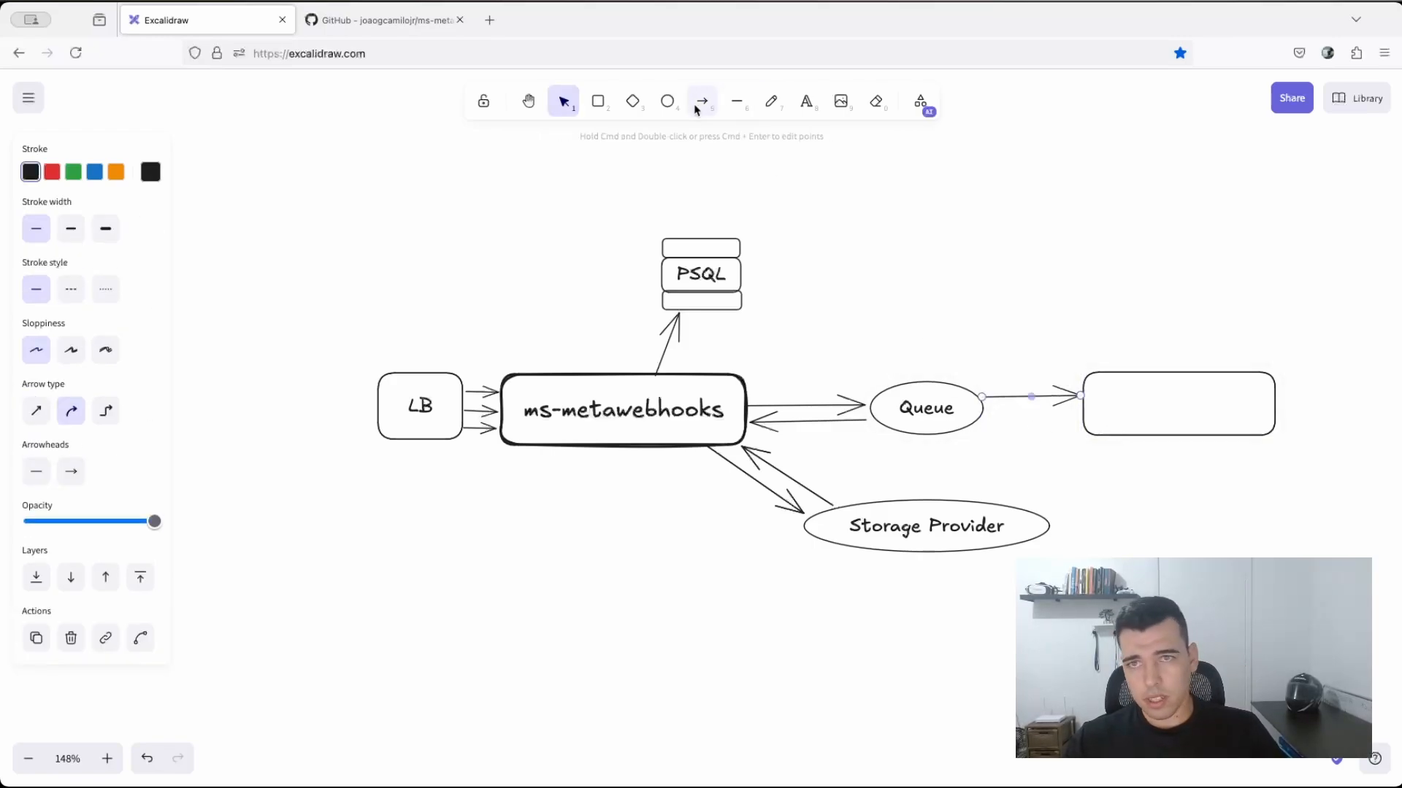
# Label the empty rectangle API /WORKER and set its outline to bold stroke width
pyautogui.doubleClick(1150, 414)
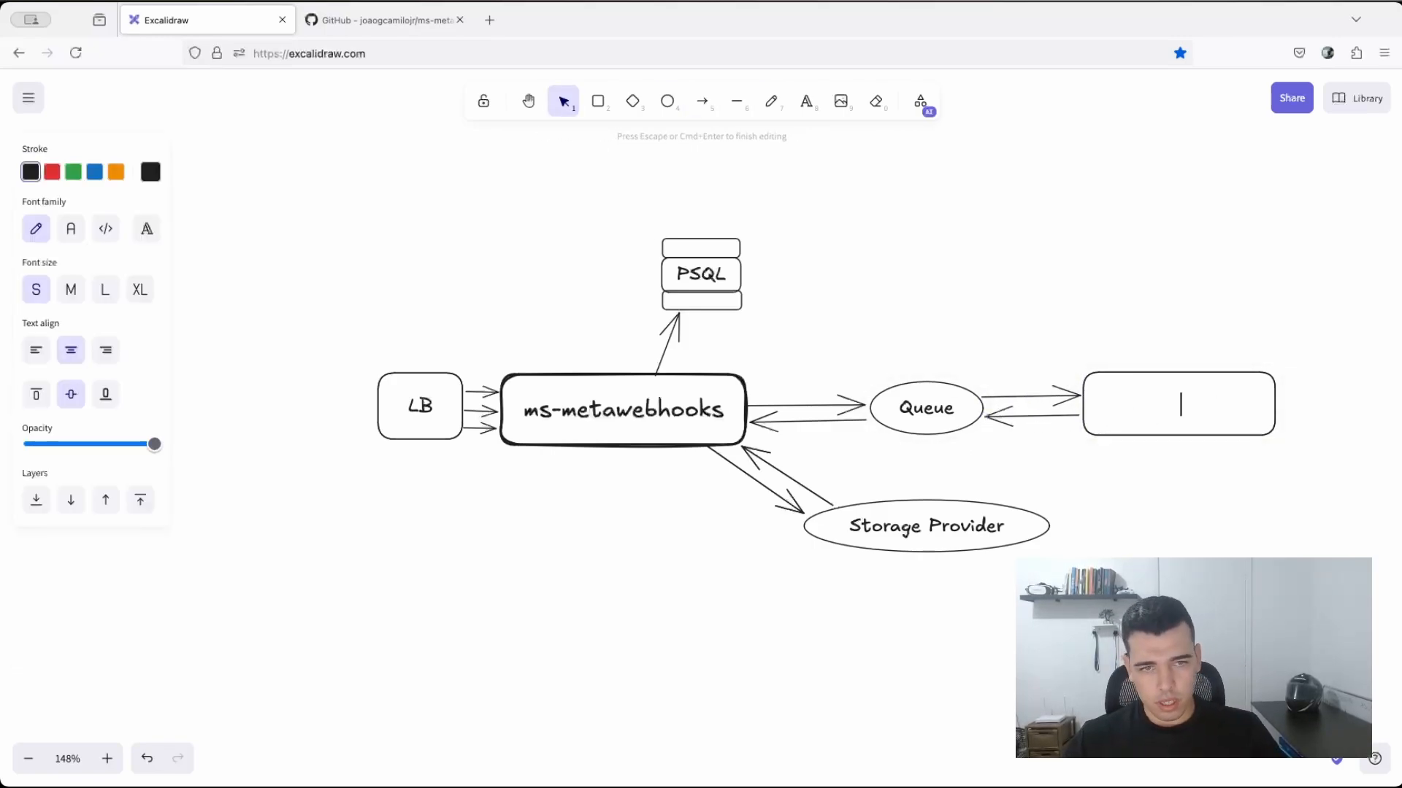
pyautogui.write('API SERVICE')
pyautogui.press('super+a')
pyautogui.write('API /WORKER')
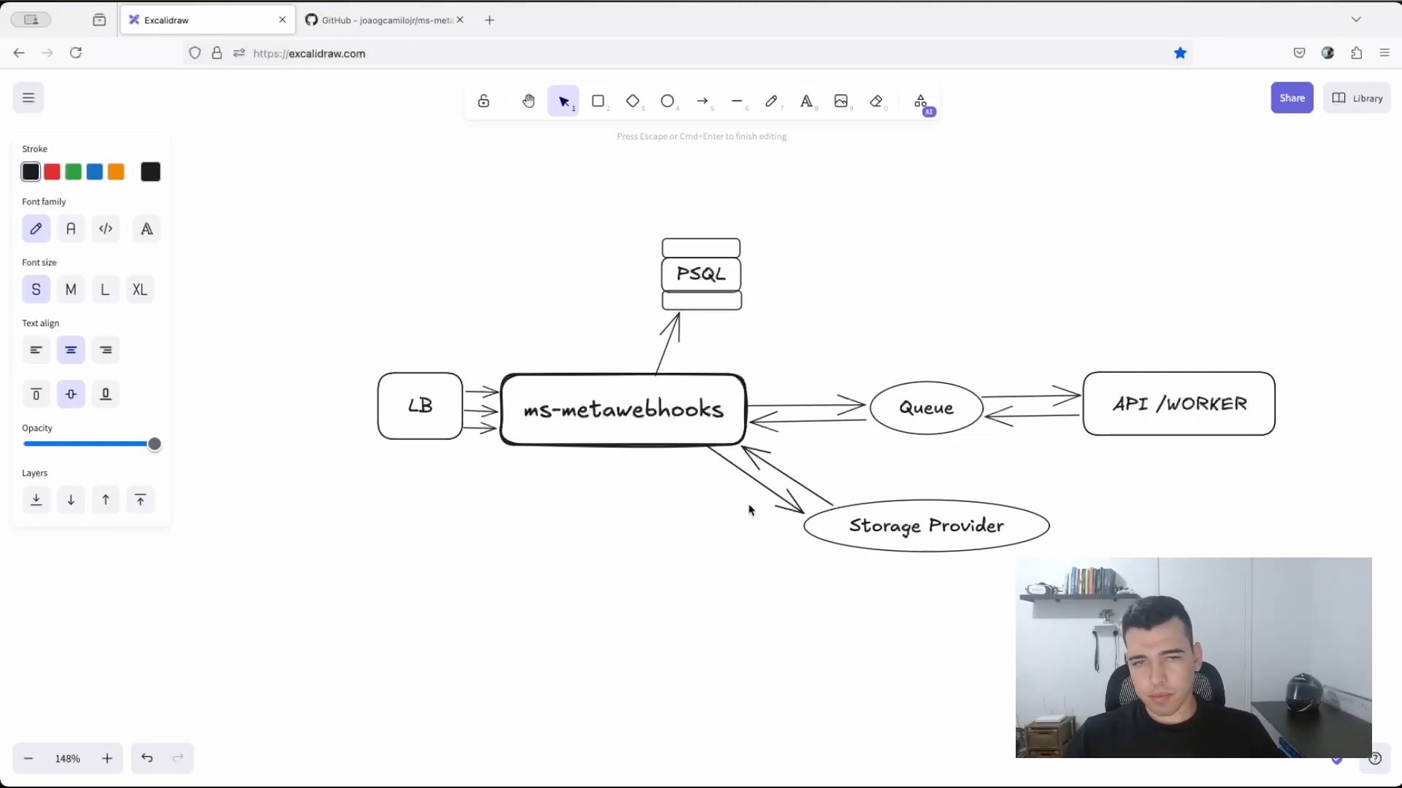
pyautogui.click(1117, 380)
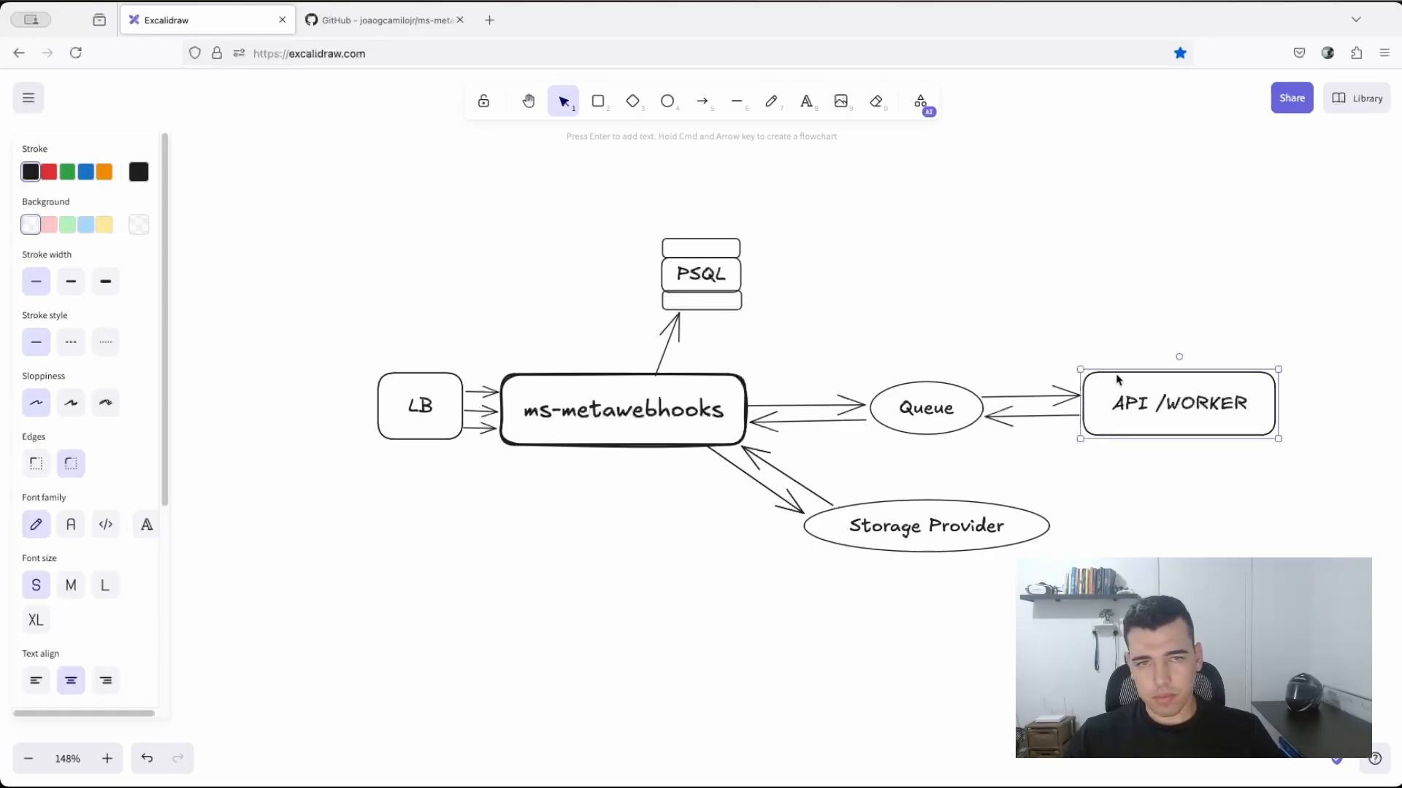
pyautogui.click(70, 281)
pyautogui.click(700, 528)
# Connect API /WORKER and Storage Provider with two thin diagonal arrows, one pointing in each direction
pyautogui.scroll(-5, 783, 412)
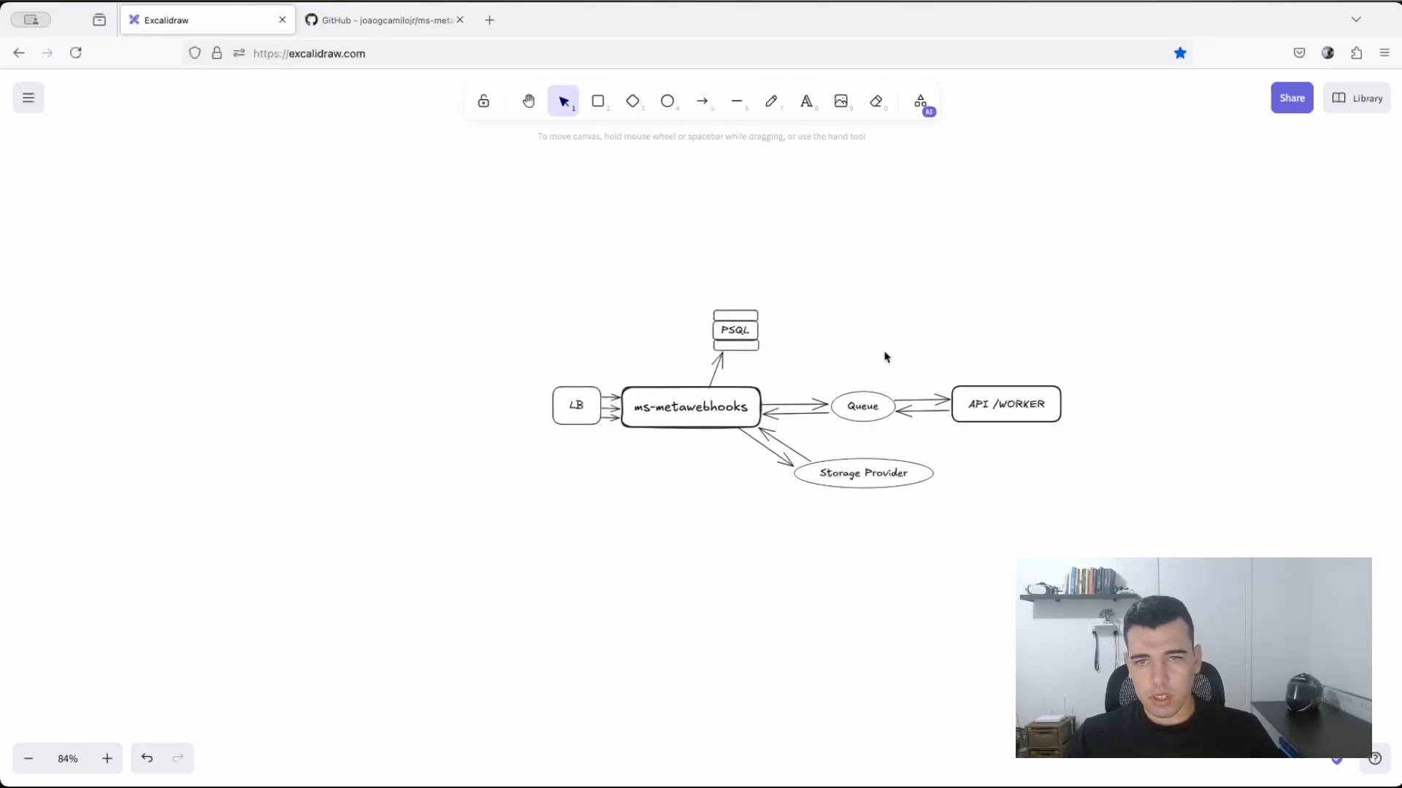
pyautogui.scroll(7, 1026, 350)
pyautogui.press('a')
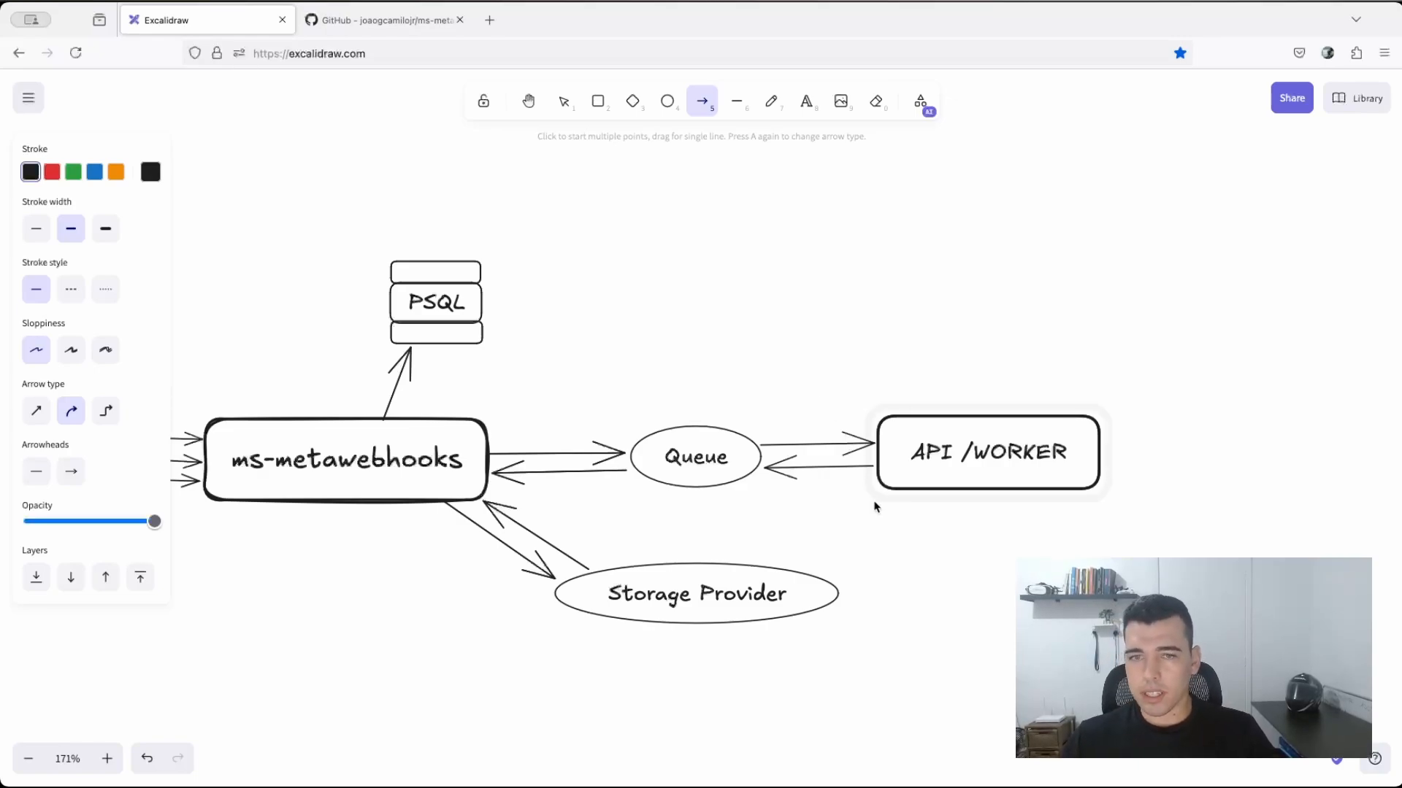
pyautogui.moveTo(885, 491); pyautogui.dragTo(788, 568)
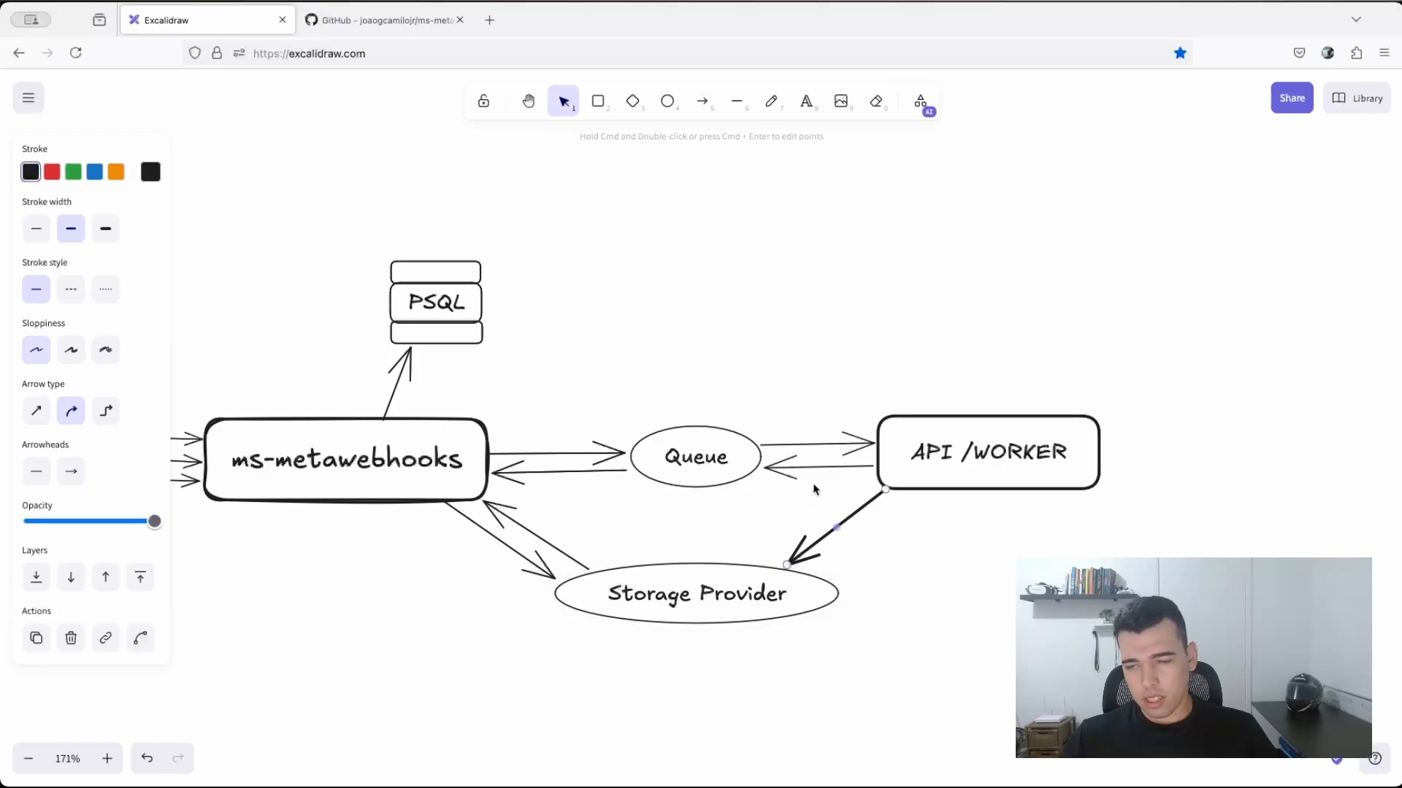
pyautogui.click(42, 238)
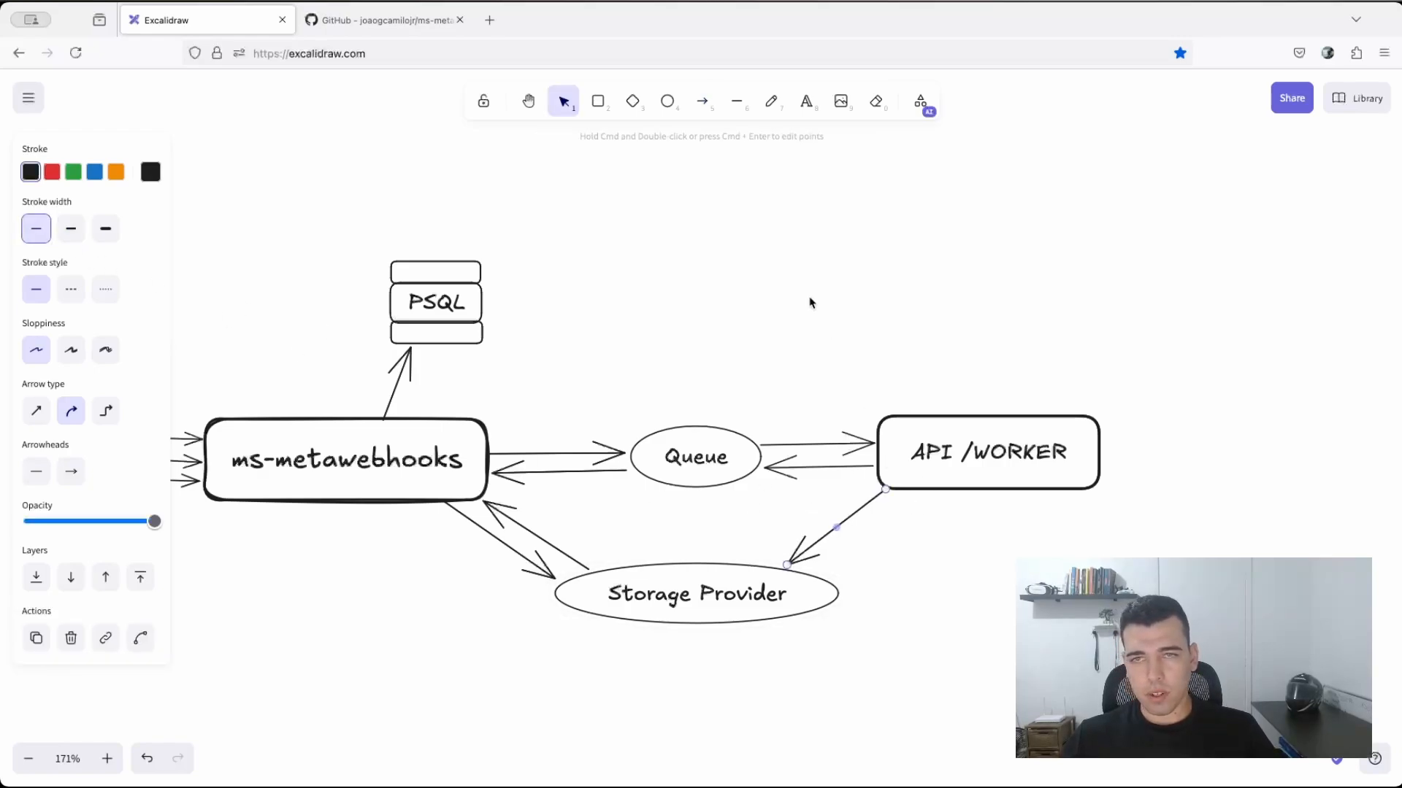
pyautogui.click(697, 108)
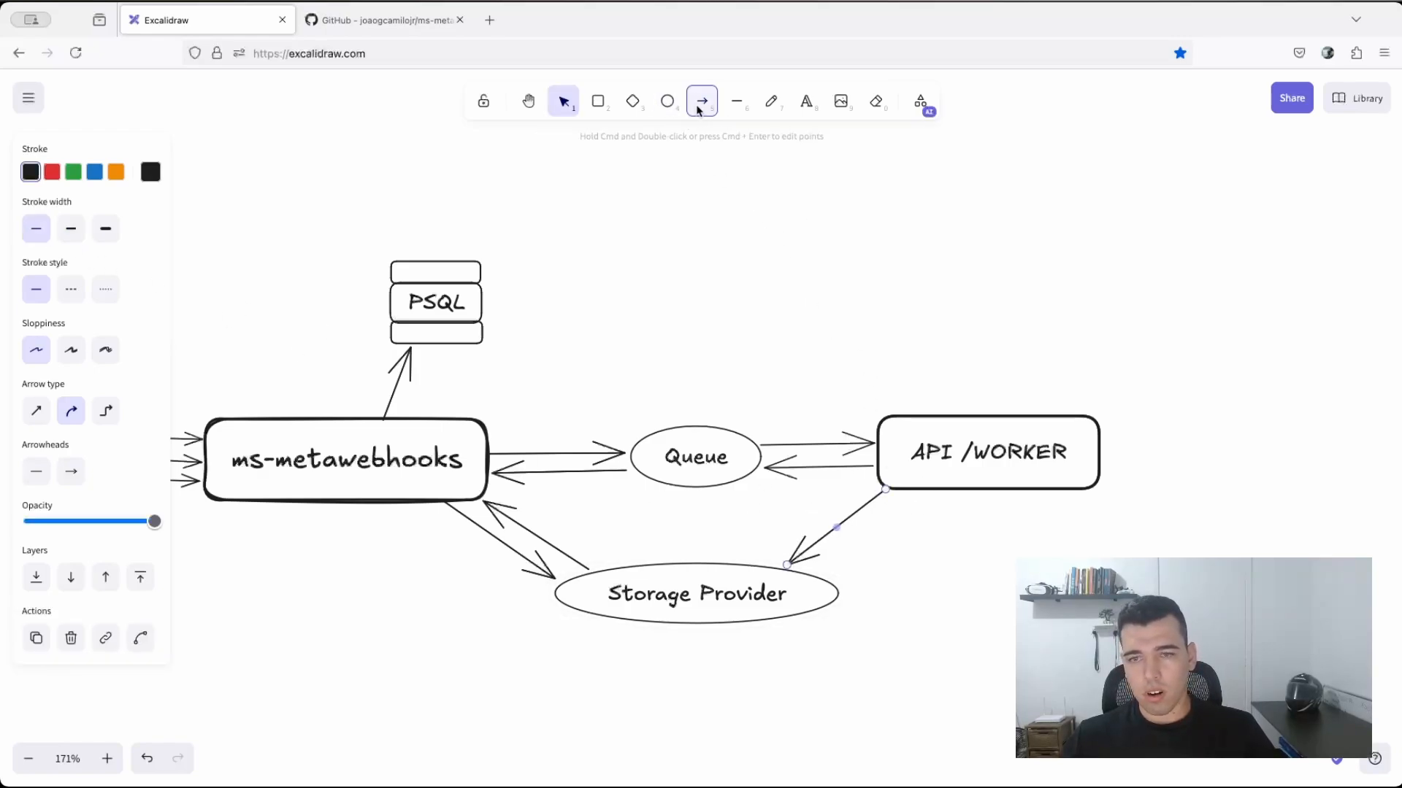
pyautogui.moveTo(817, 579); pyautogui.dragTo(918, 497)
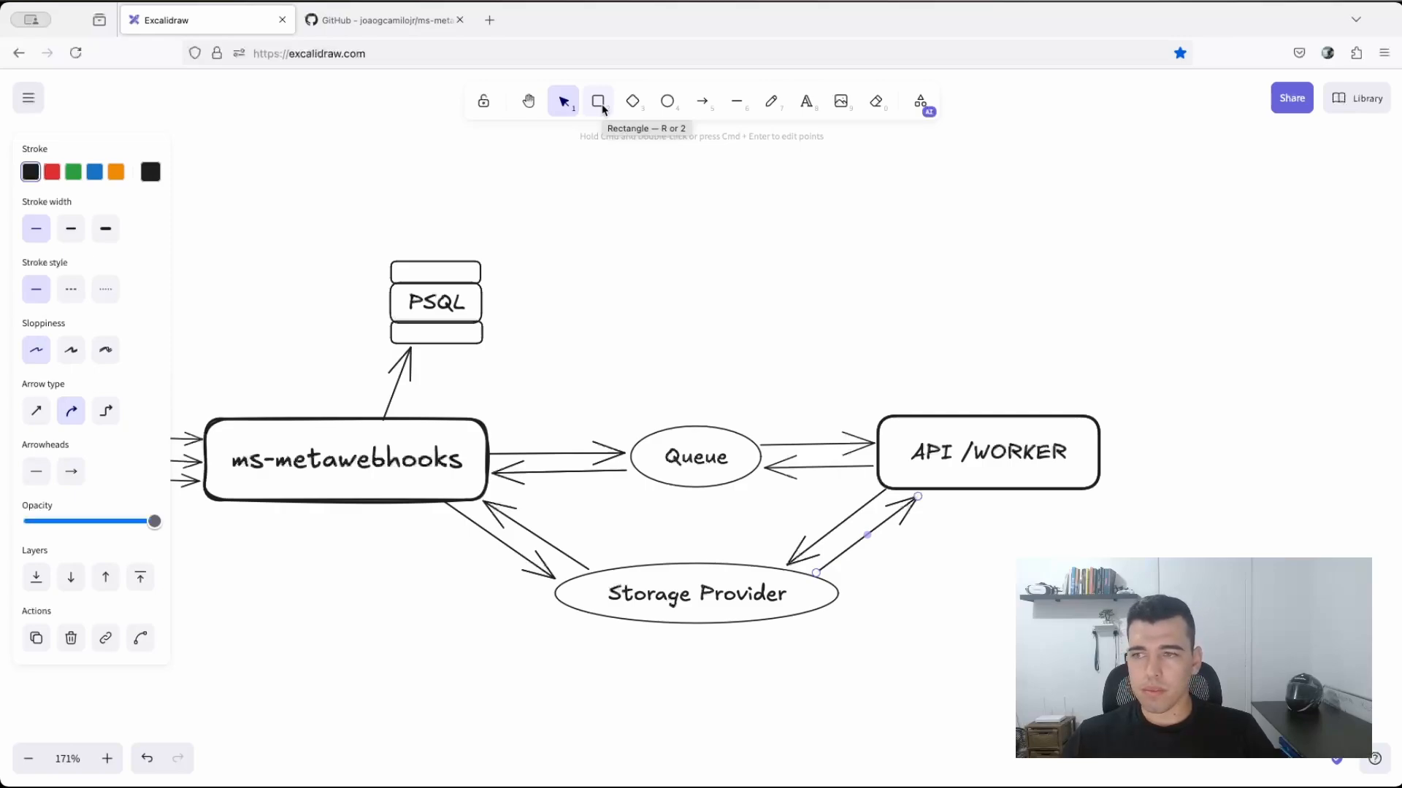
# Duplicate the PSQL database symbol and place the copy above API /WORKER, slightly to its right
pyautogui.moveTo(366, 216); pyautogui.dragTo(516, 357)
pyautogui.hotkey('ctrl', 'c')
pyautogui.hotkey('ctrl', 'v')
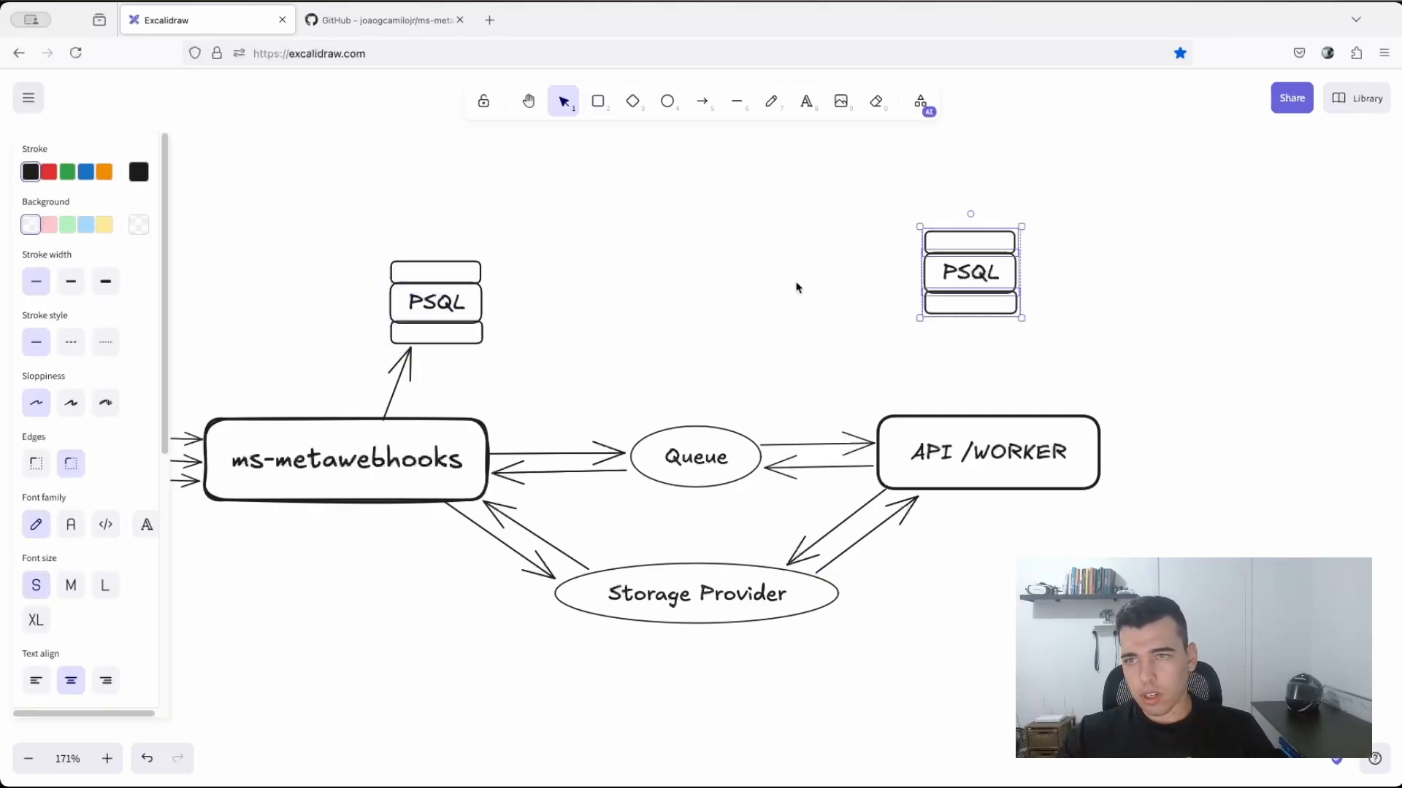
pyautogui.moveTo(972, 242); pyautogui.dragTo(1069, 264)
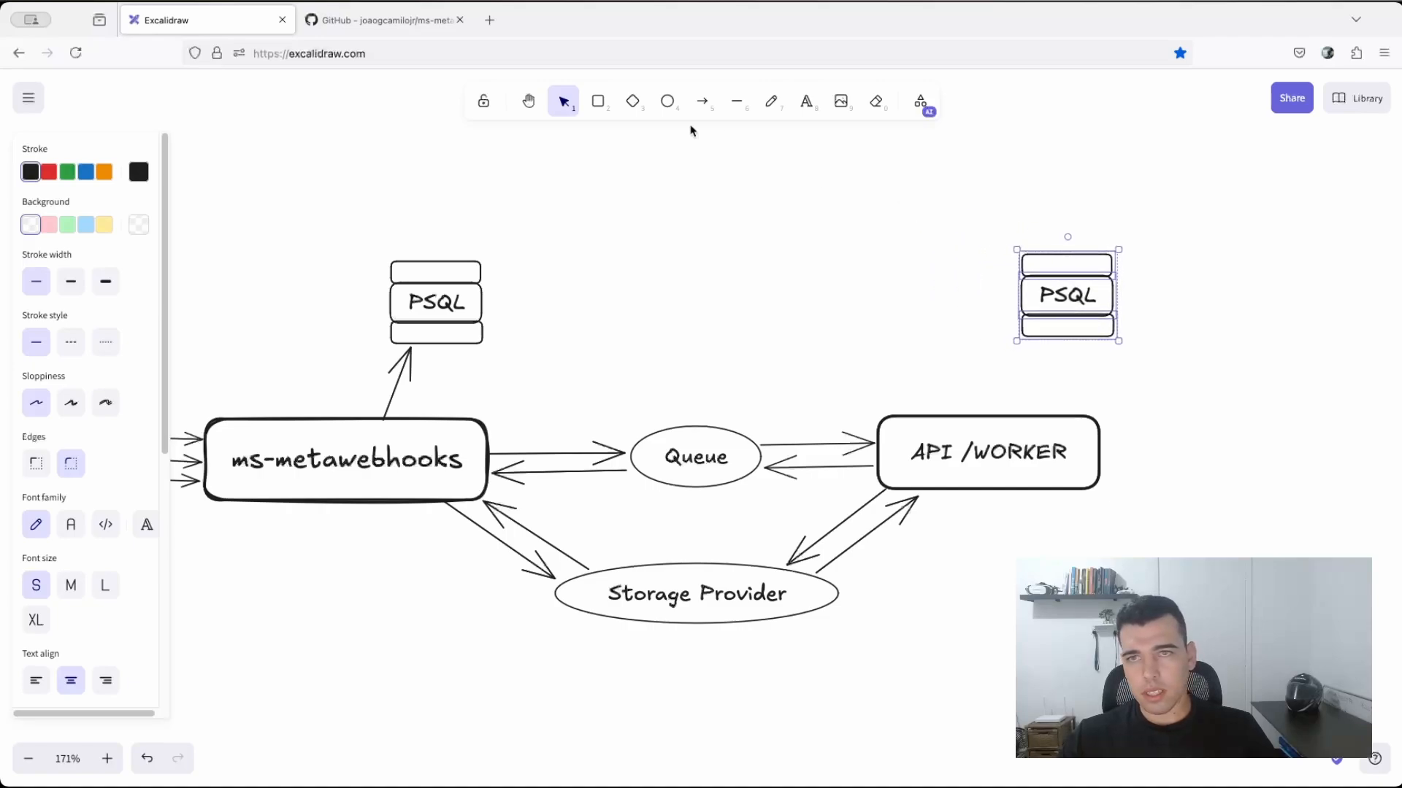
# Connect API /WORKER and the PSQL copy above it with two diagonal arrows, one pointing in each direction
pyautogui.click(702, 102)
pyautogui.moveTo(998, 409)
pyautogui.mouseDown()
pyautogui.moveTo(1051, 334)
pyautogui.moveTo(1020, 419)
pyautogui.mouseUp()
pyautogui.press('a')
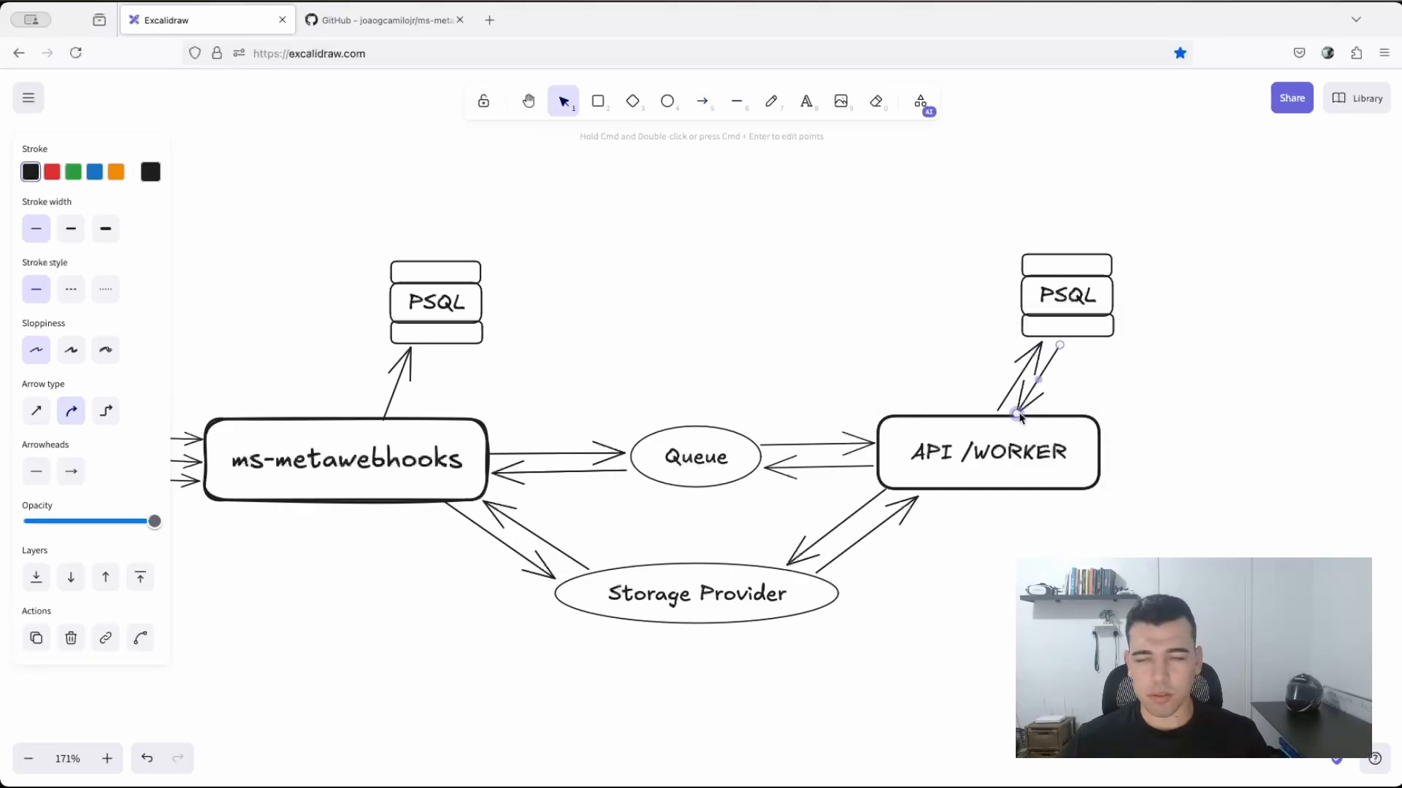
pyautogui.click(505, 266)
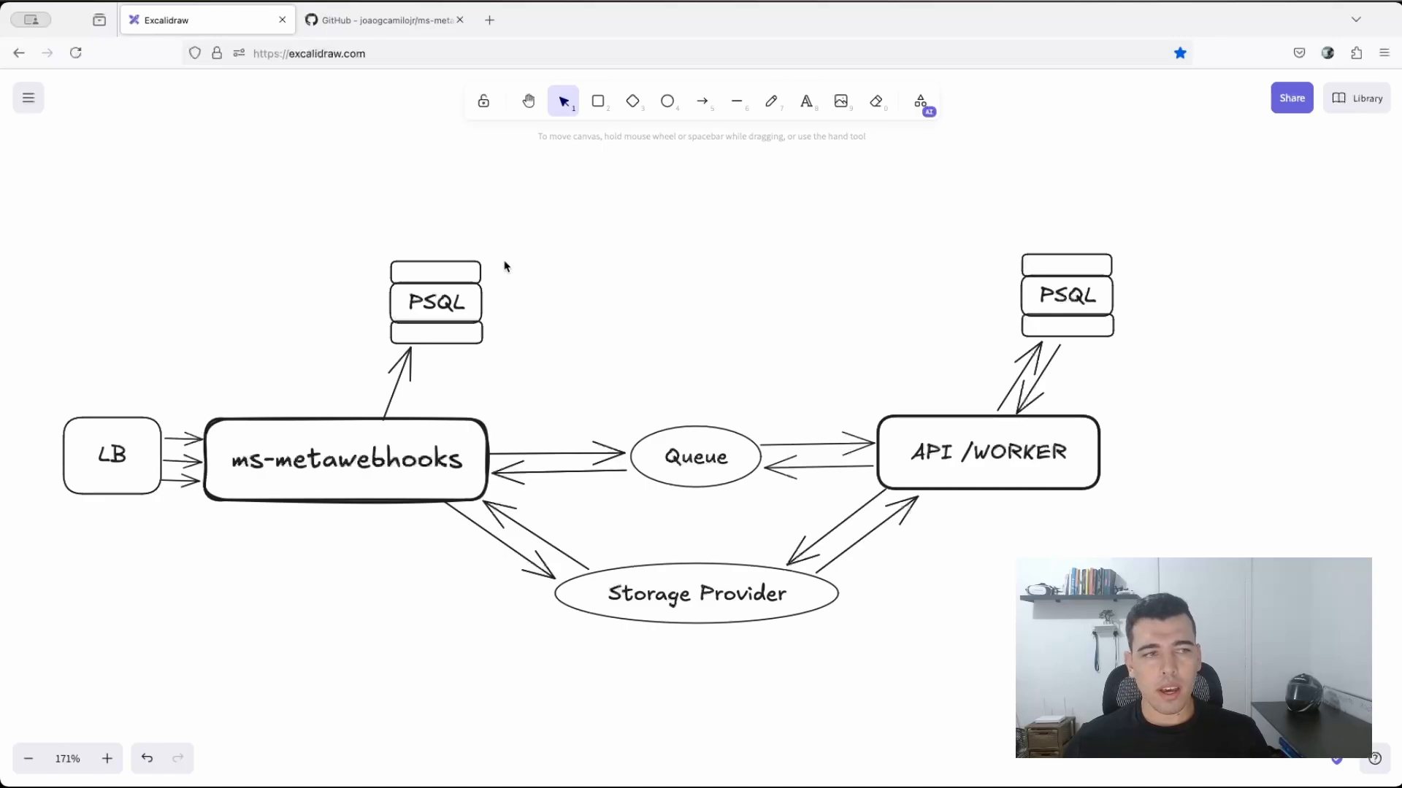